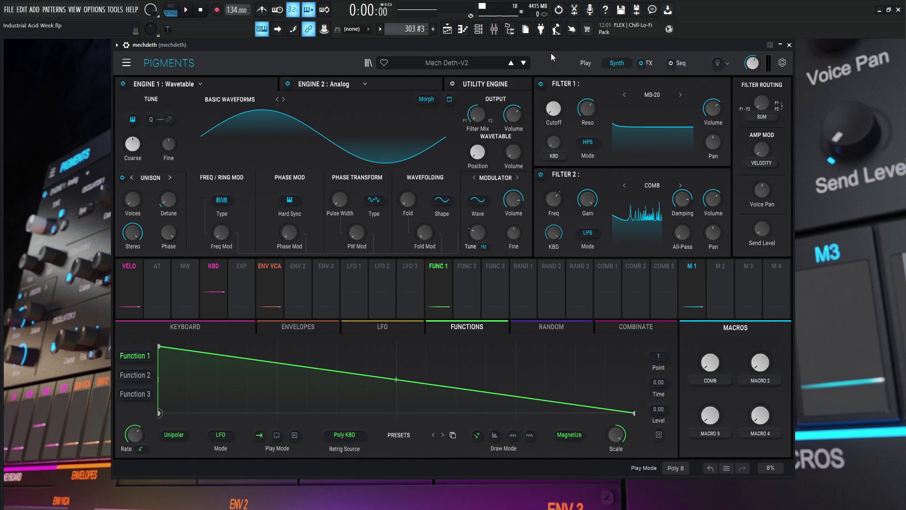
Bring up the FL Studio playlist showing the mechdeth, drums, 303 and pulse bass clips
key("F5")
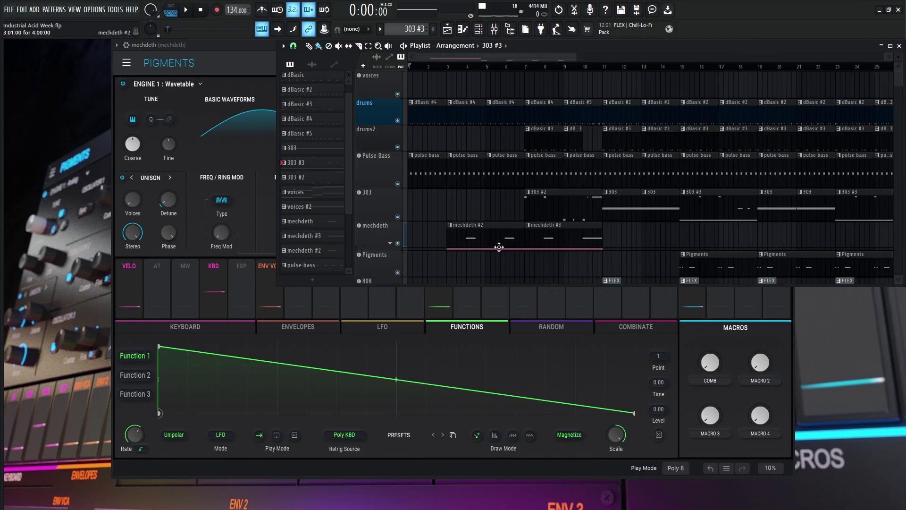
Play the song, switch between playlist and mixer, raise the COMB macro, then stop at the start
key("space")
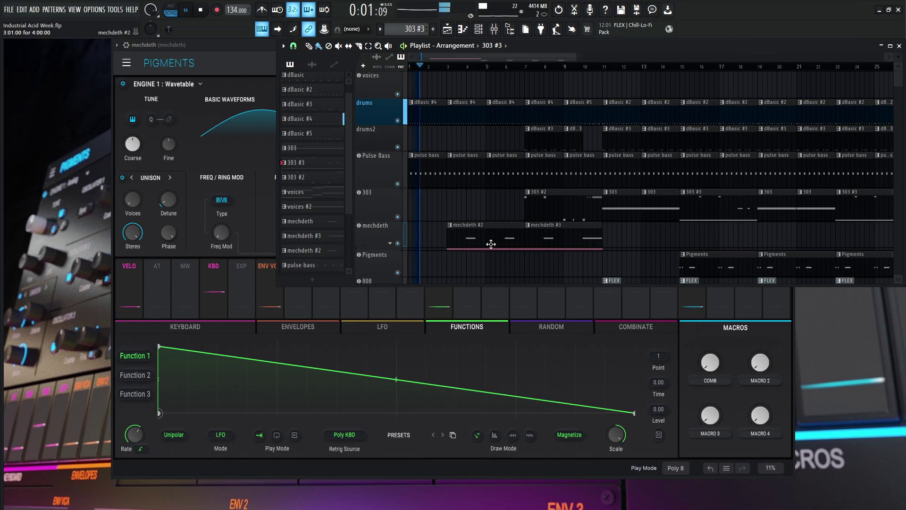
key("F5")
key("F9")
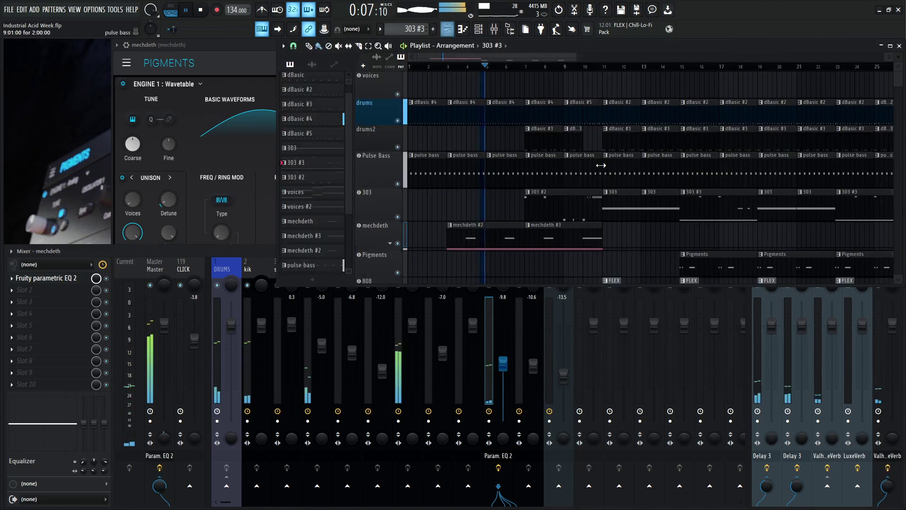
key("F5")
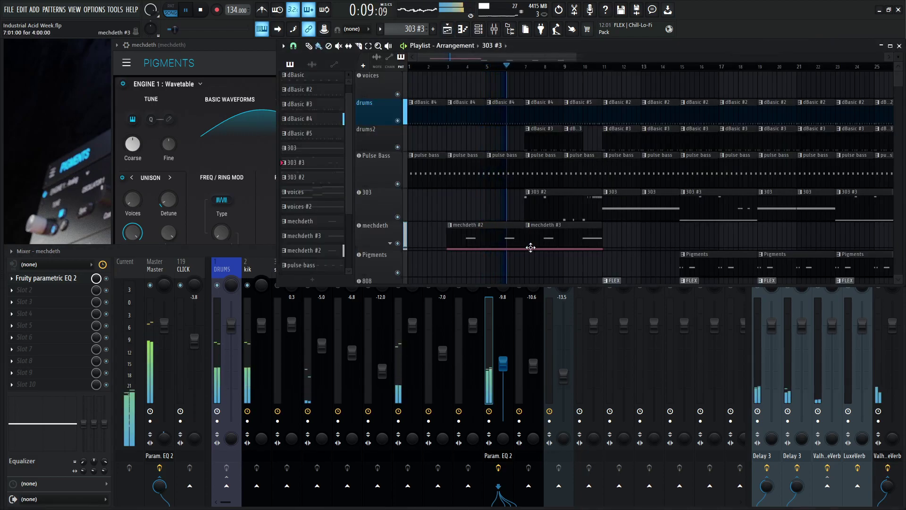
key("F9")
key("F9")
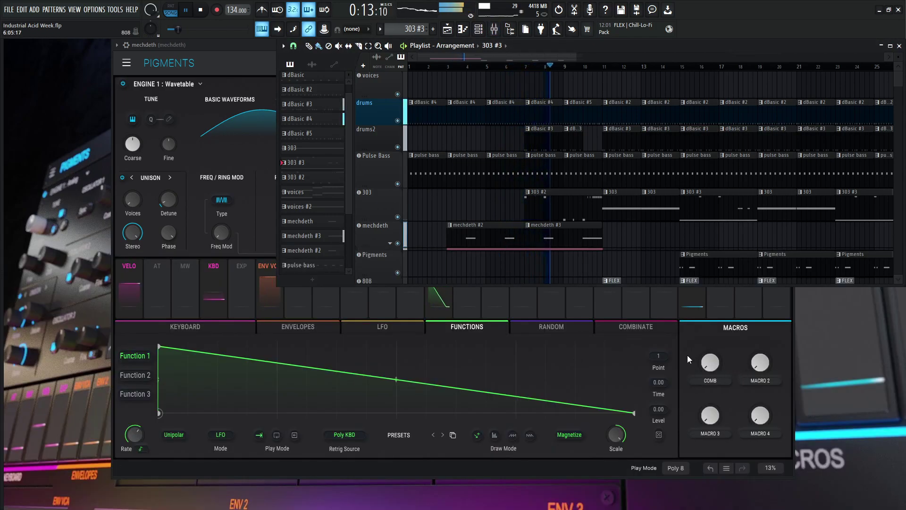
left_click_drag(711, 386, 693, 436)
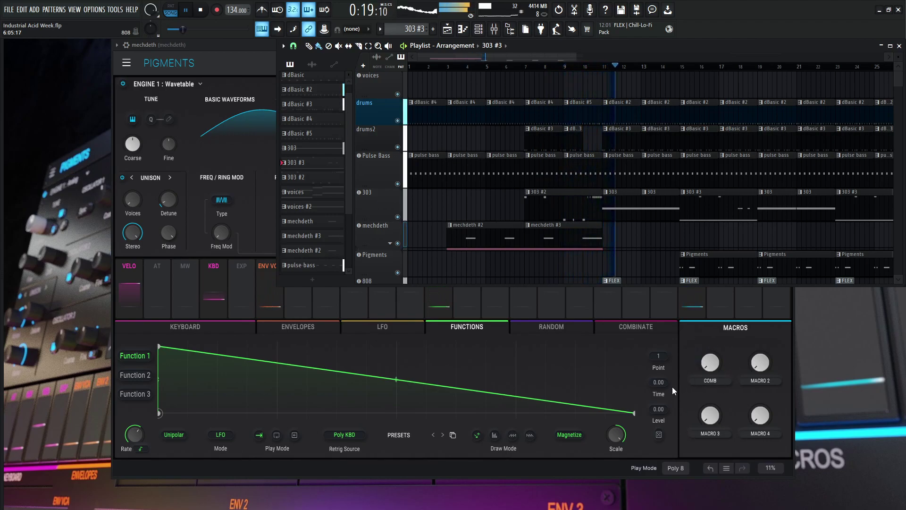
key("space")
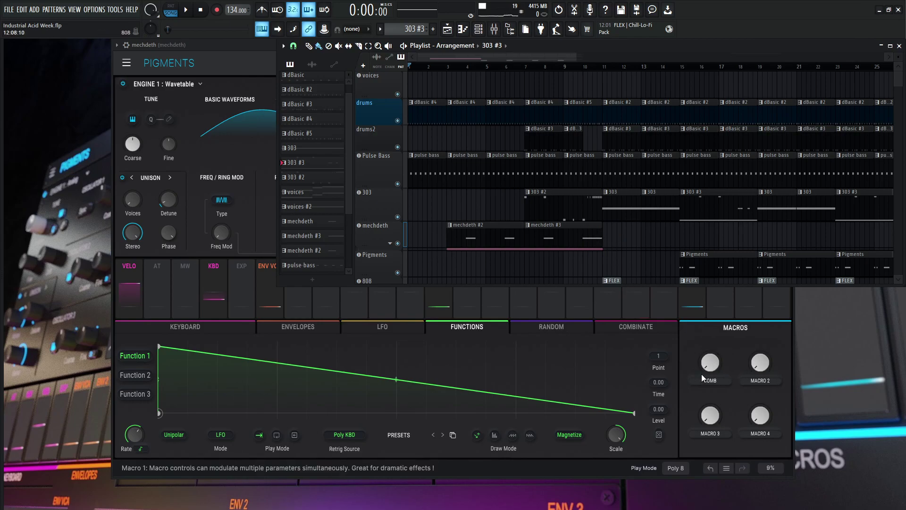
Bring Pigments to the front and raise the COMB macro toward 0.640
left_click(696, 327)
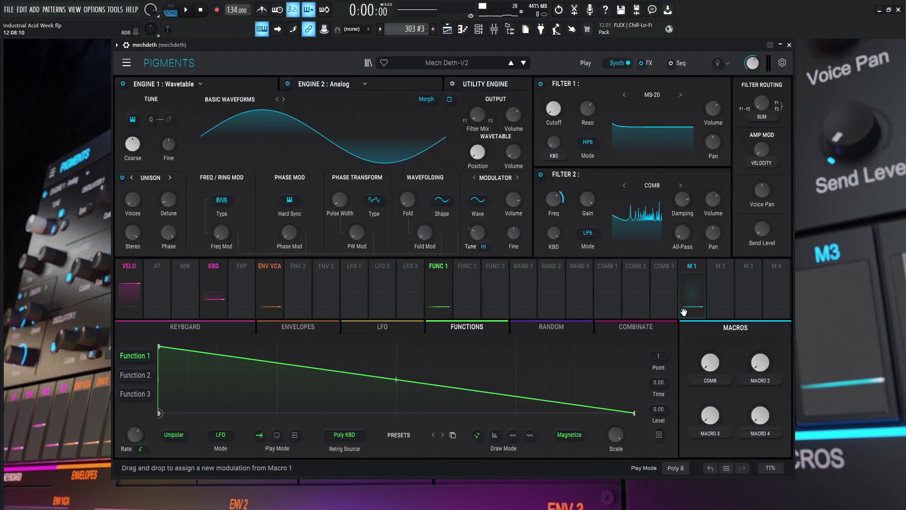
mouse_move(710, 363)
left_mouse_down()
mouse_move(710, 331)
mouse_move(711, 365)
left_mouse_up()
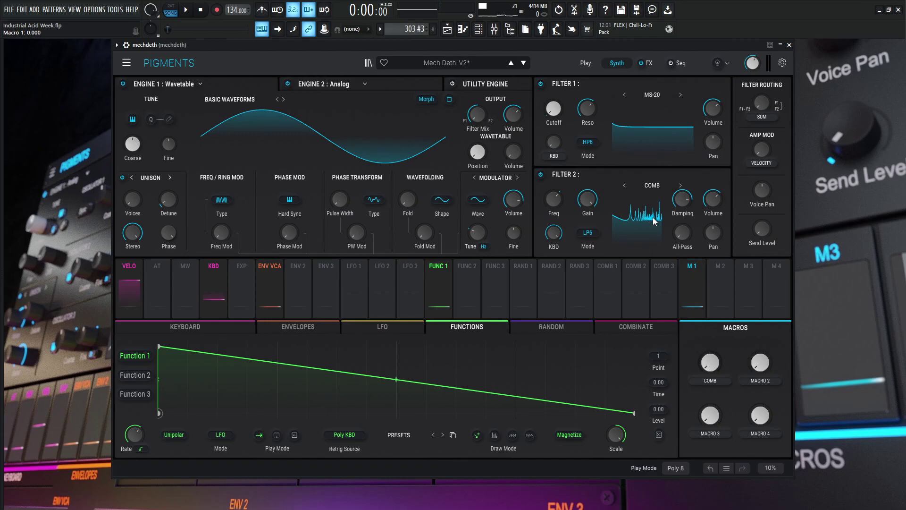
Bypass the Delay 3 effects on inserts 121 and 122 and drumVerb's reverb in the mixer
key("F9")
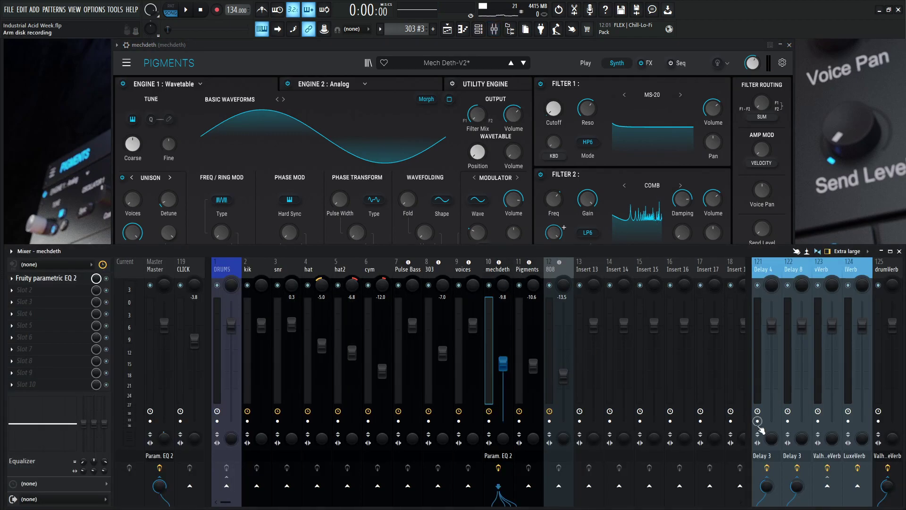
left_click(766, 468)
left_click(796, 468)
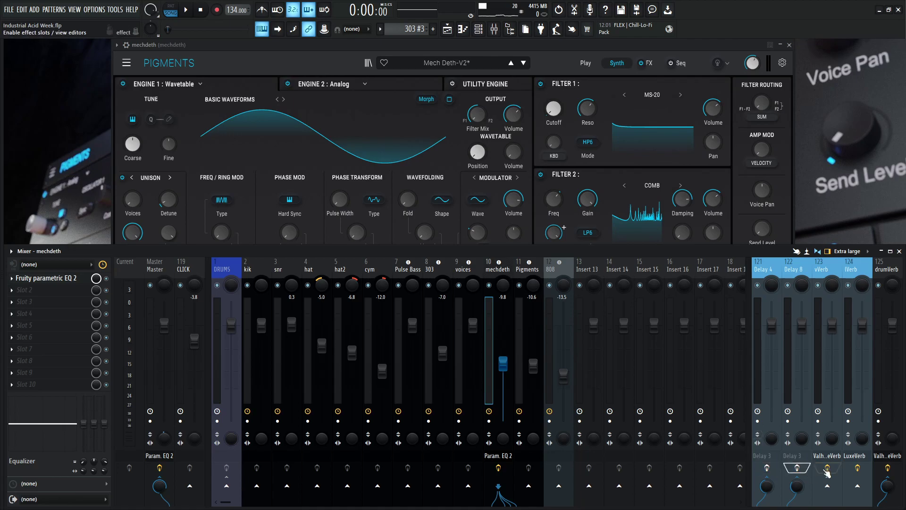
left_click(888, 469)
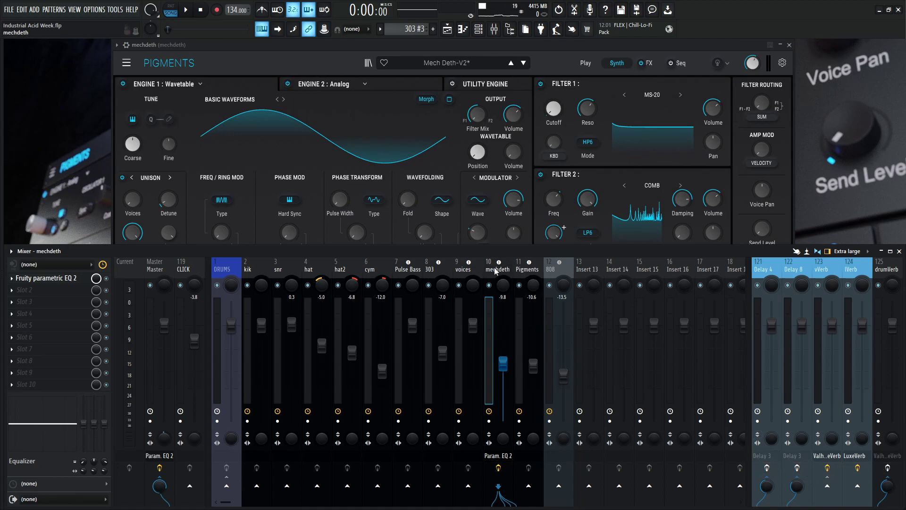
key("F9")
key("F9")
Disable the mechdeth channel's Fruity Parametric EQ 2 and return to the synth window
left_click(499, 458)
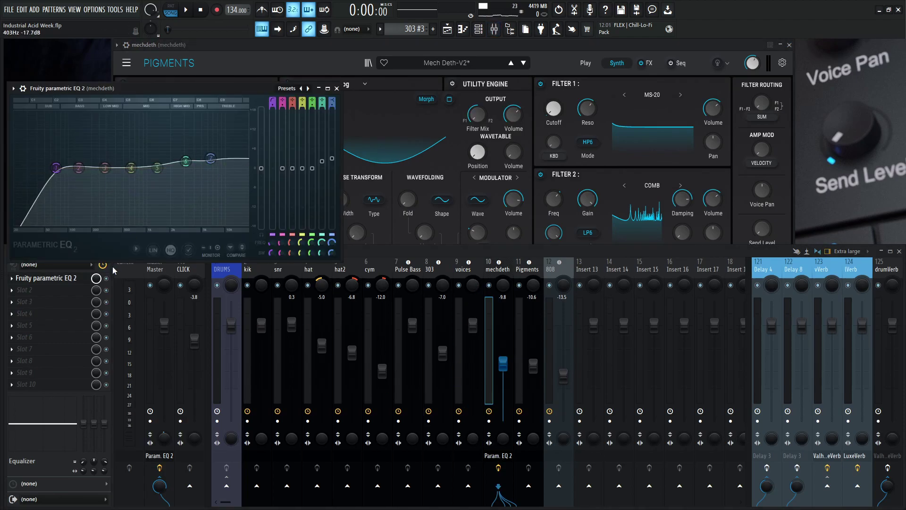
left_click(106, 278)
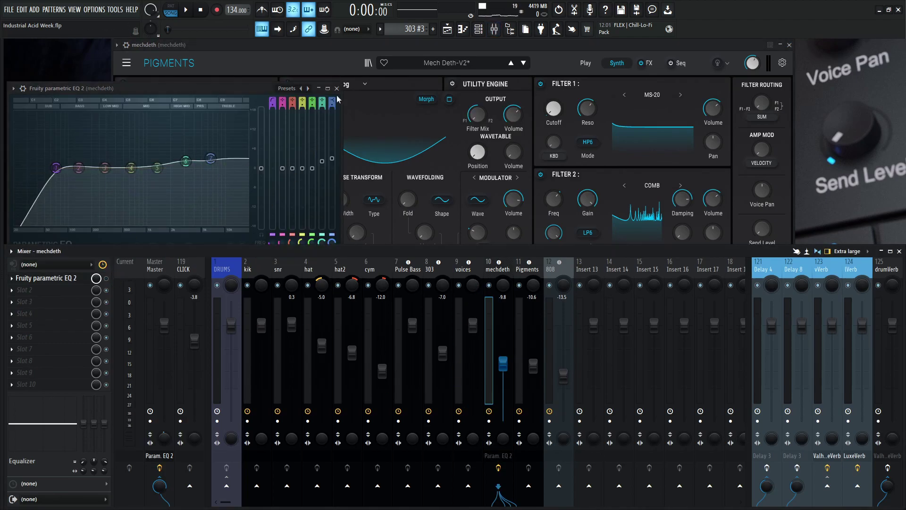
left_click(336, 88)
key("F9")
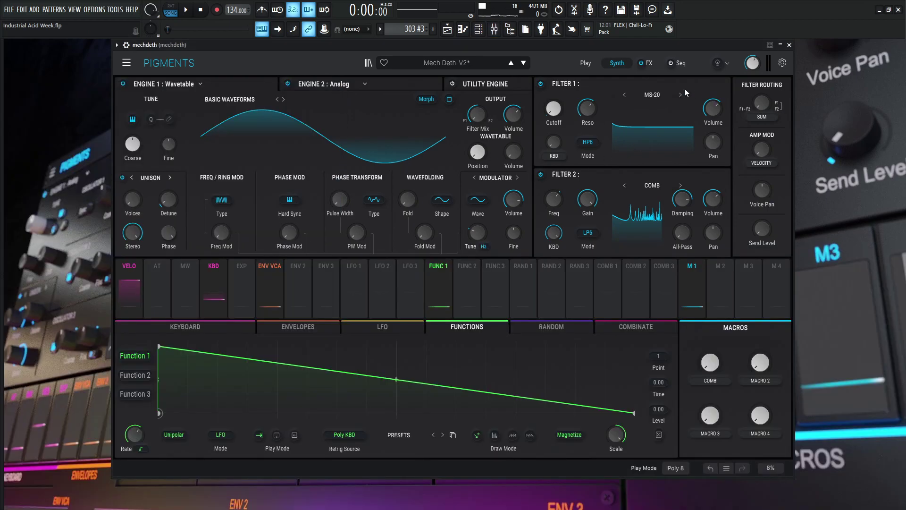
Turn the global FX bypass off, then view the wavetable in 3D and back to 2D
left_click(643, 63)
left_click(452, 98)
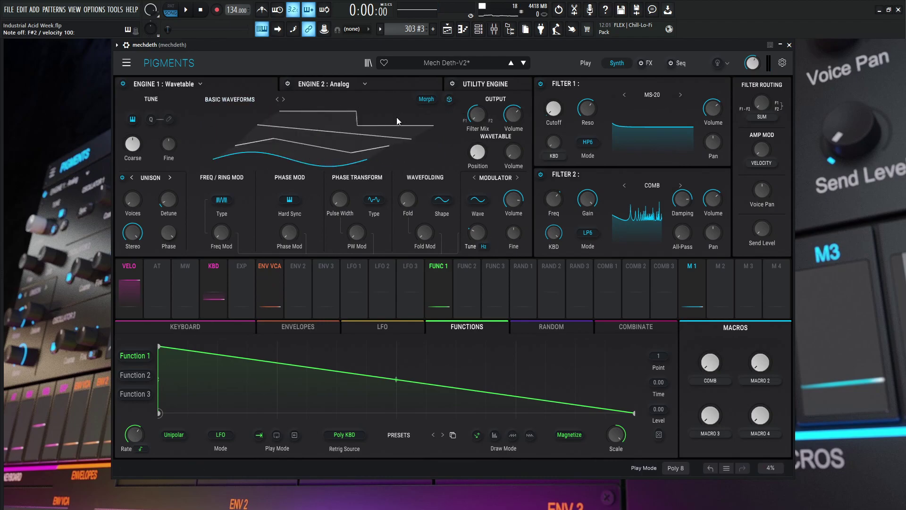
left_click(450, 98)
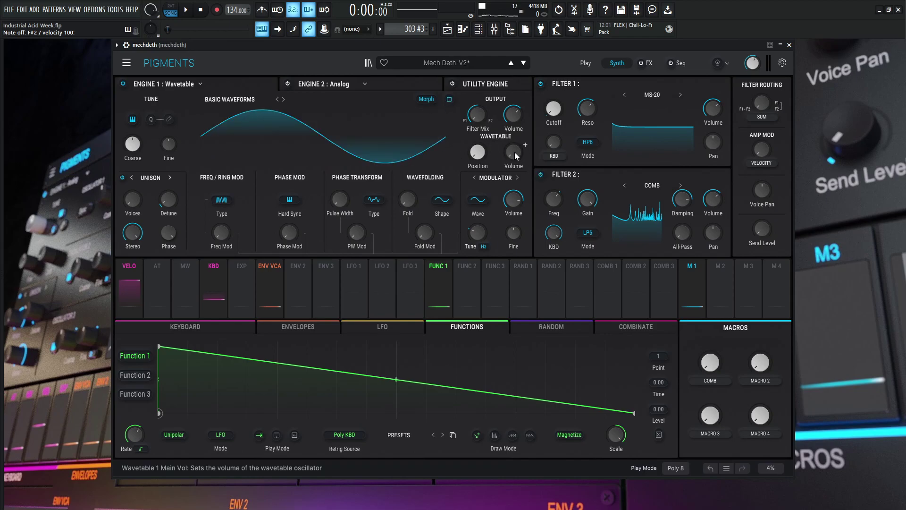
mouse_move(514, 152)
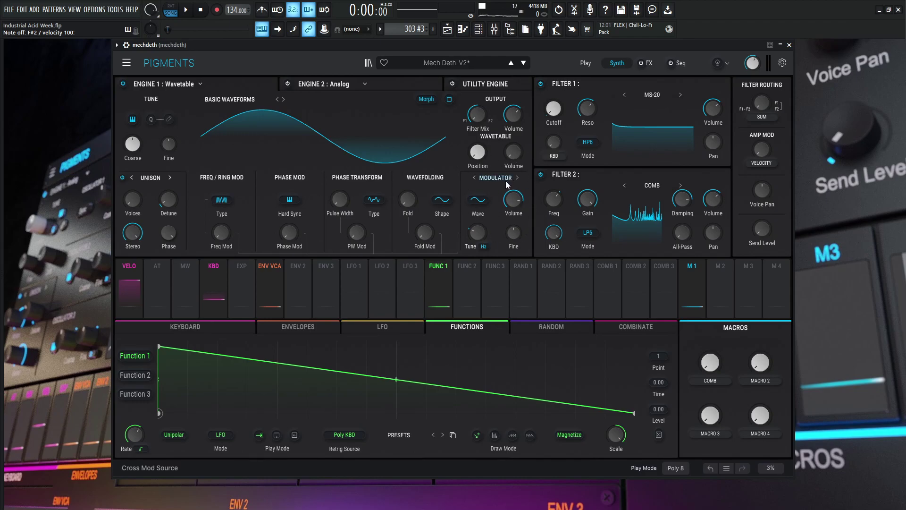
left_click(484, 246)
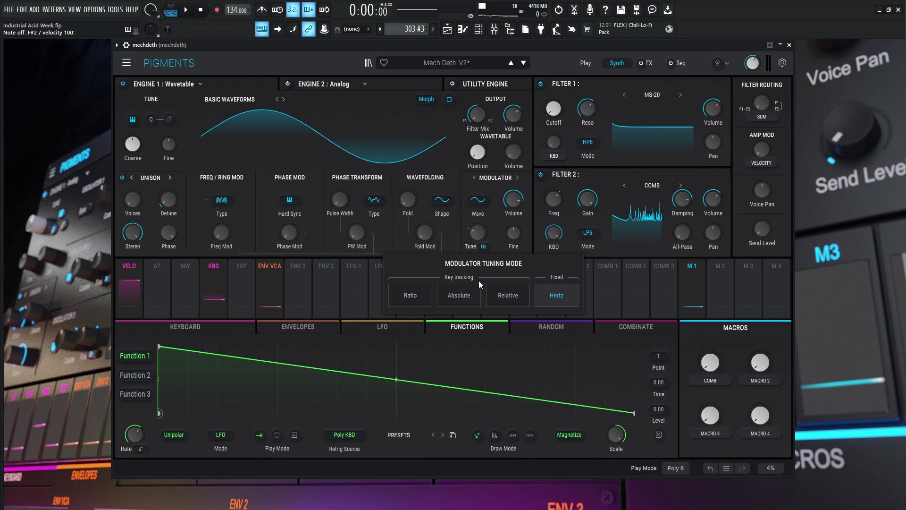
left_click(542, 286)
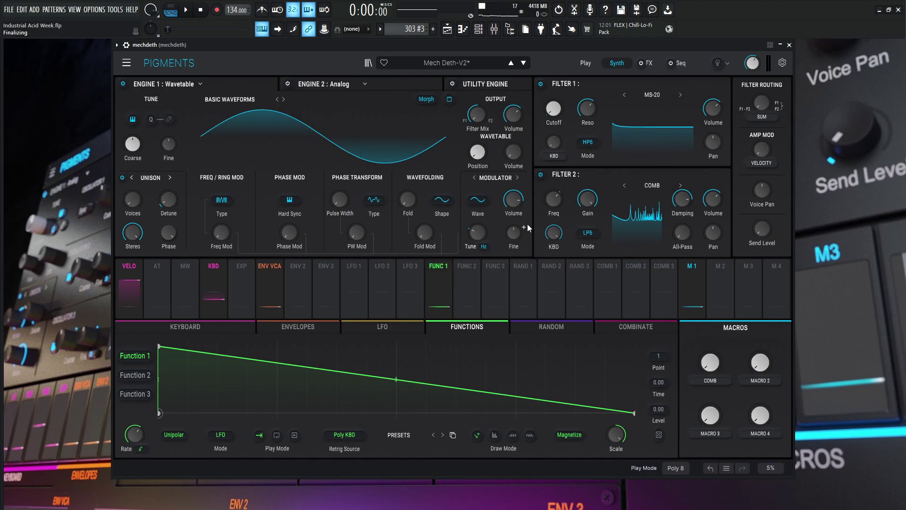
mouse_move(475, 237)
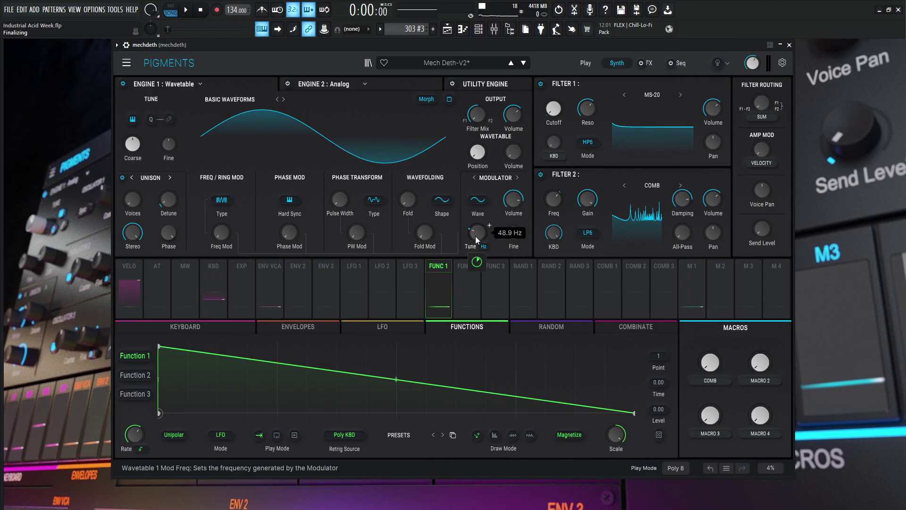
mouse_move(475, 236)
left_mouse_down()
mouse_move(475, 274)
mouse_move(475, 222)
mouse_move(477, 231)
left_mouse_up()
left_click(708, 467)
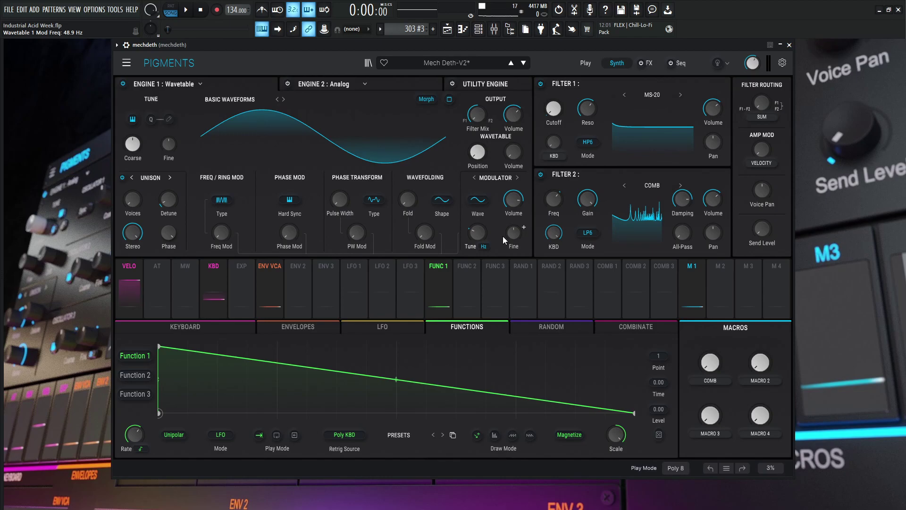
key("F5")
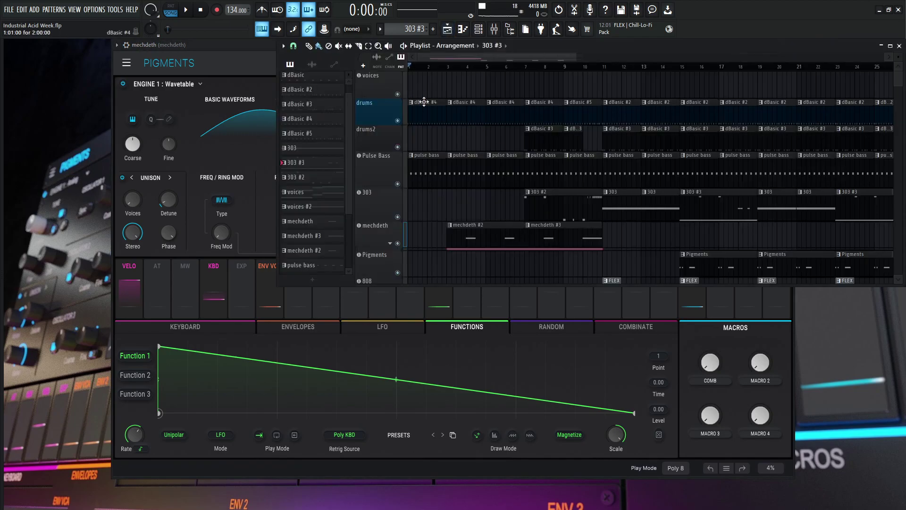
key("F5")
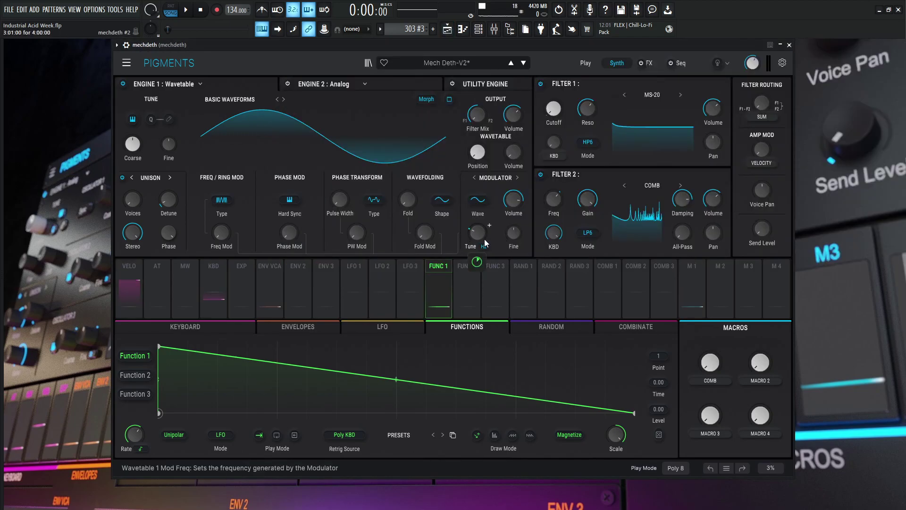
mouse_move(485, 243)
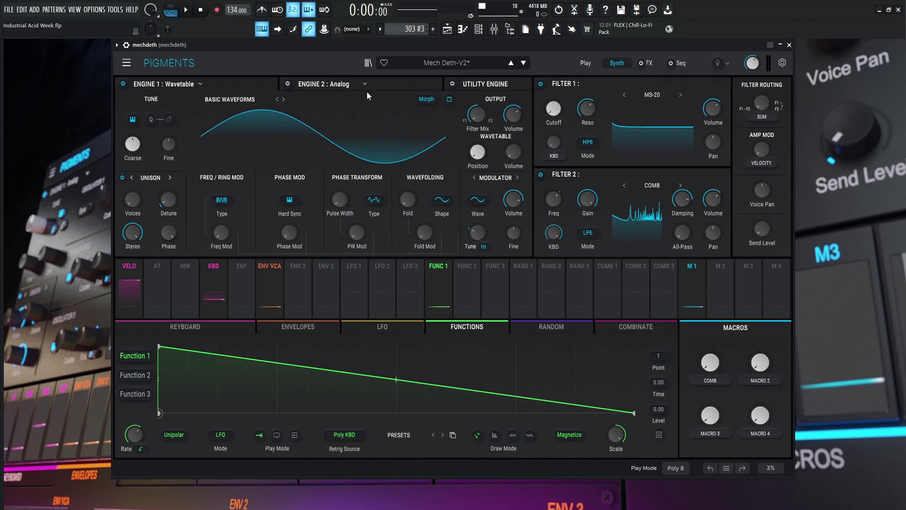
Select Engine 2 Analog and power it on so its three oscillators sound
left_click(403, 80)
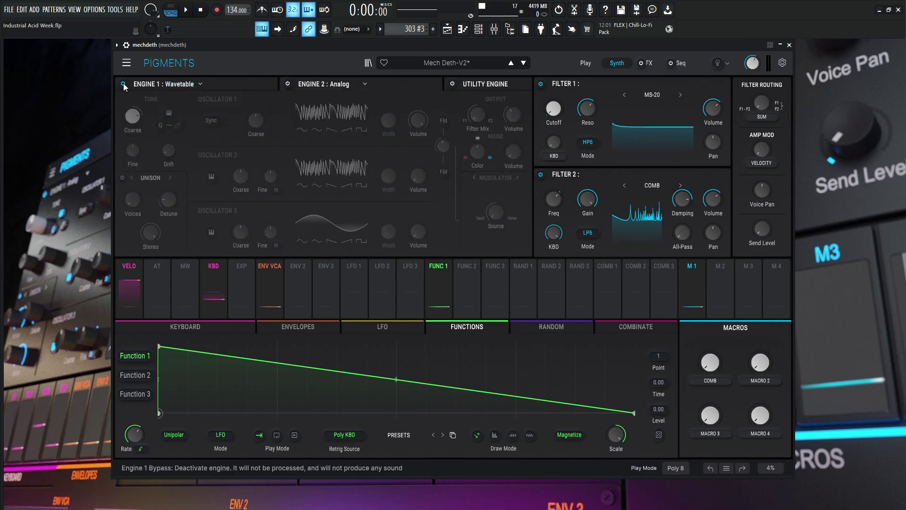
left_click(288, 83)
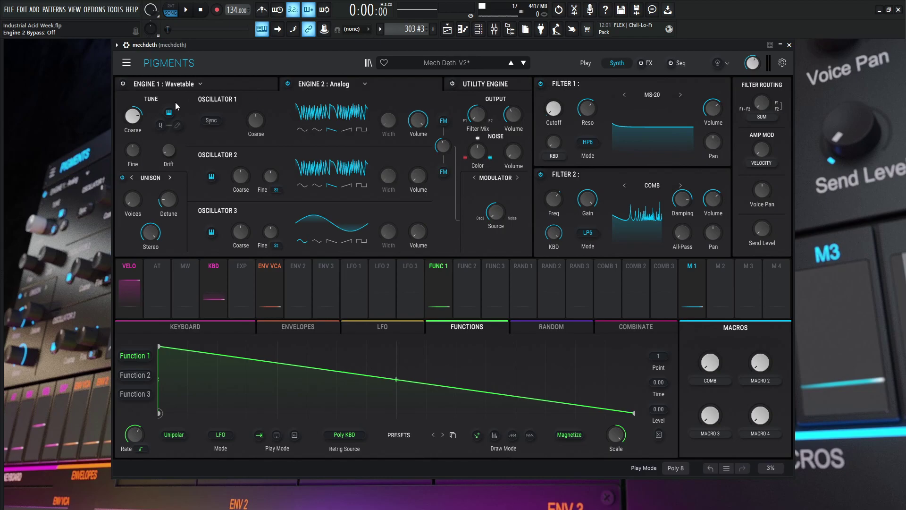
mouse_move(135, 124)
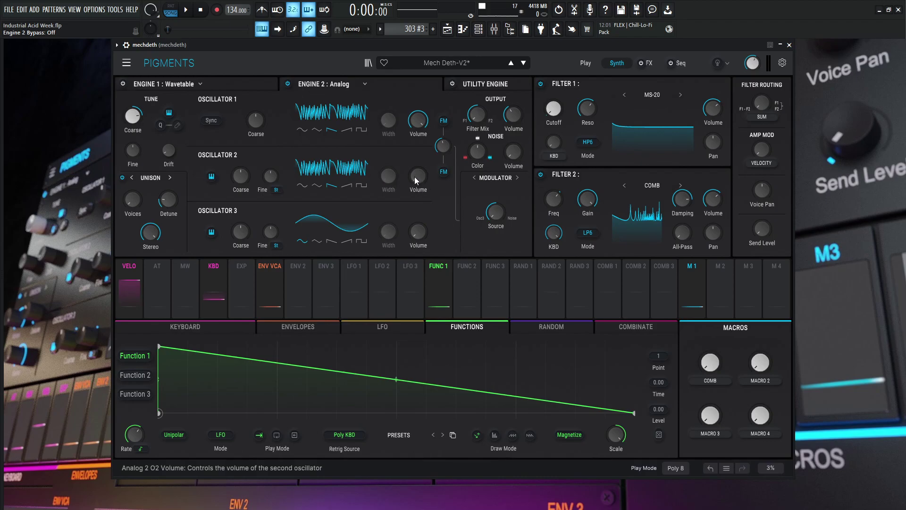
mouse_move(415, 178)
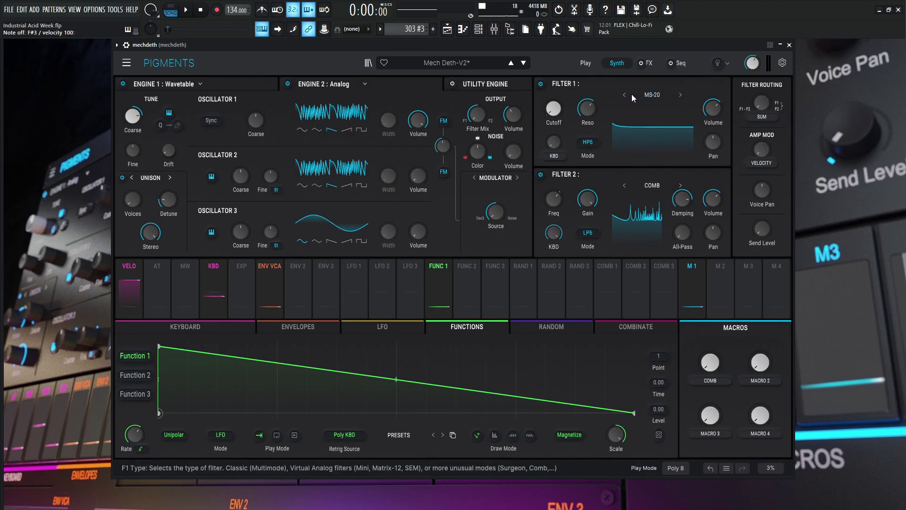
mouse_move(583, 115)
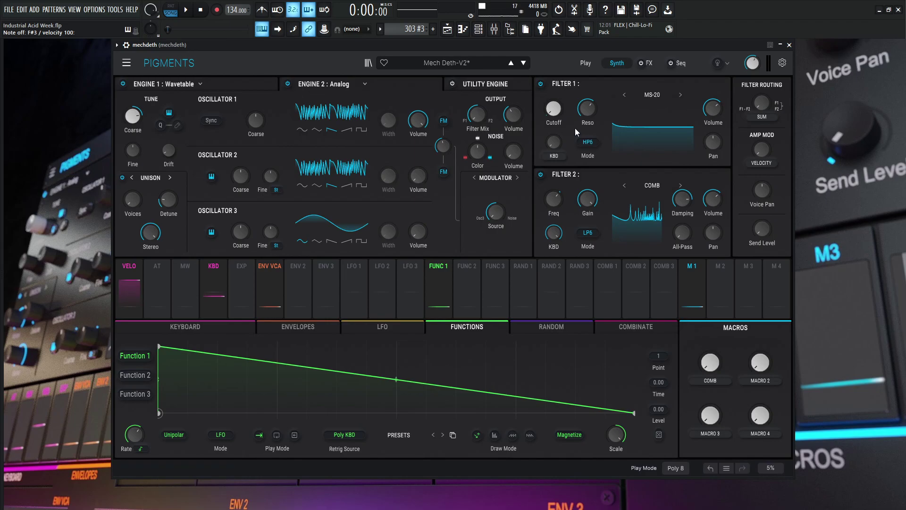
mouse_move(555, 111)
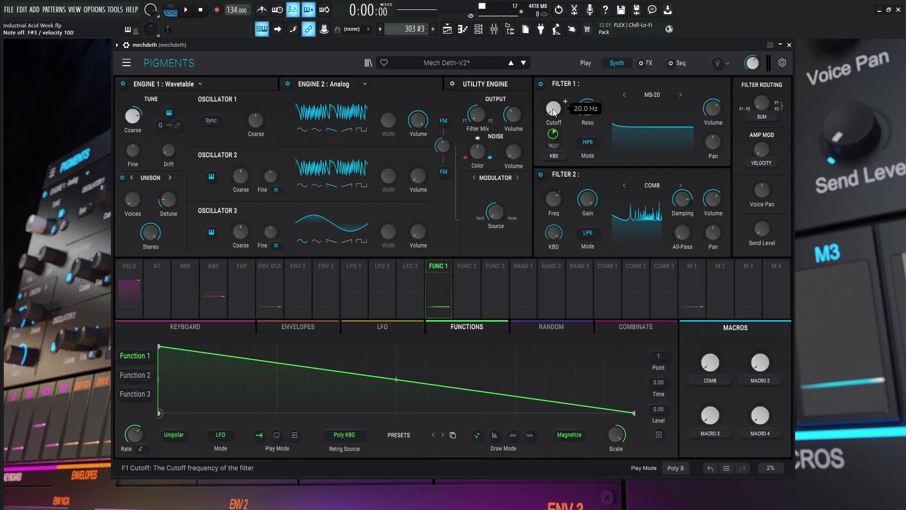
left_click(439, 267)
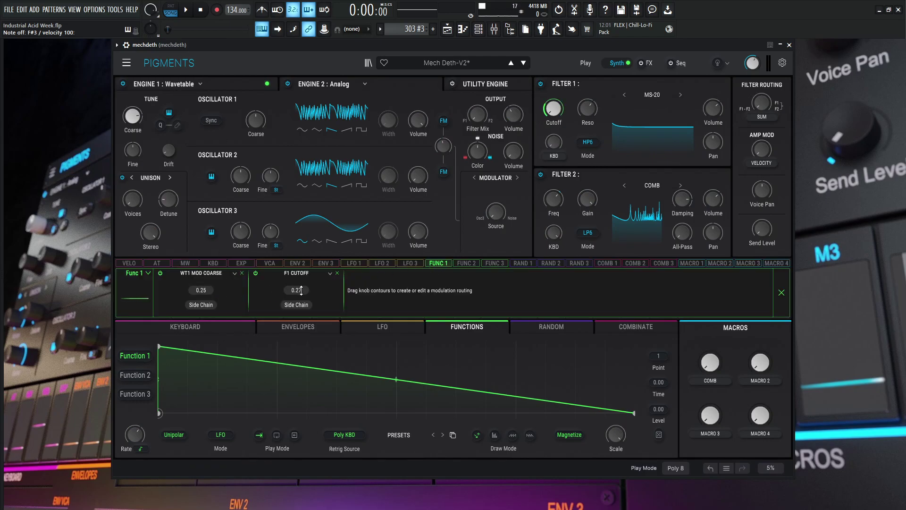
mouse_move(552, 121)
left_click(781, 295)
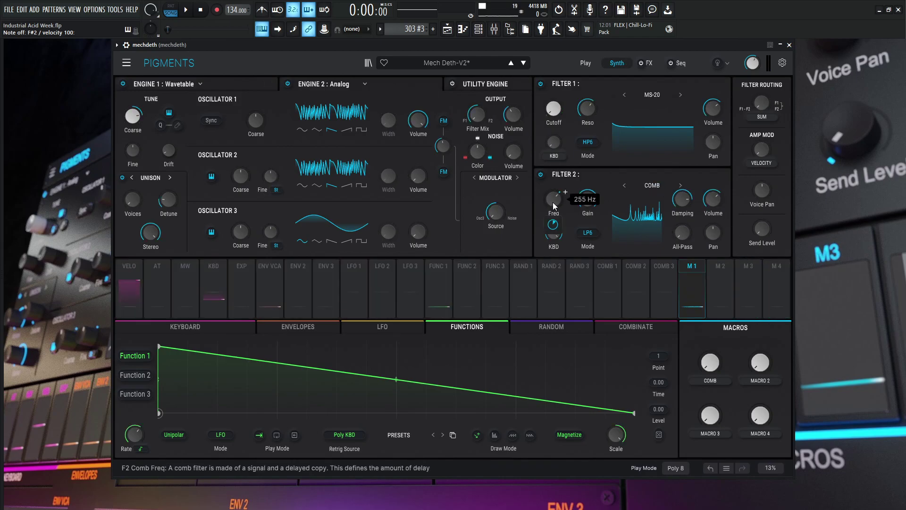
left_click(585, 235)
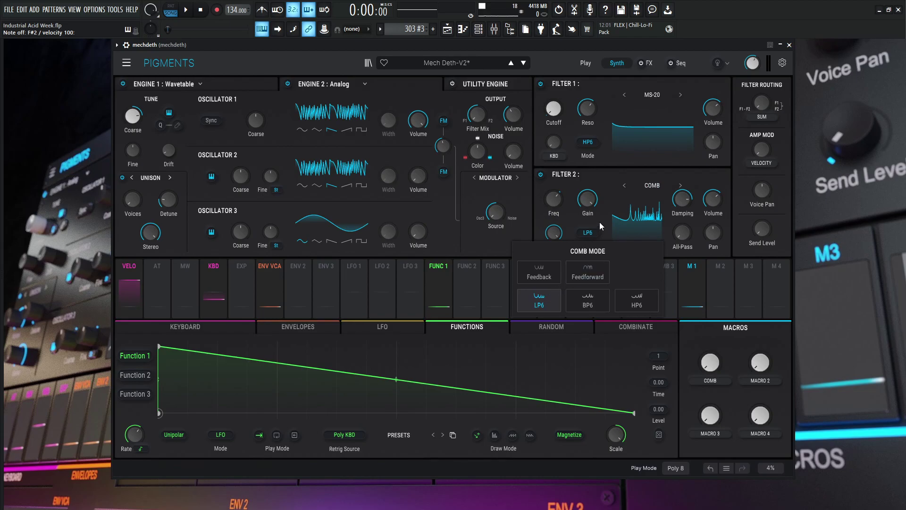
left_click(600, 222)
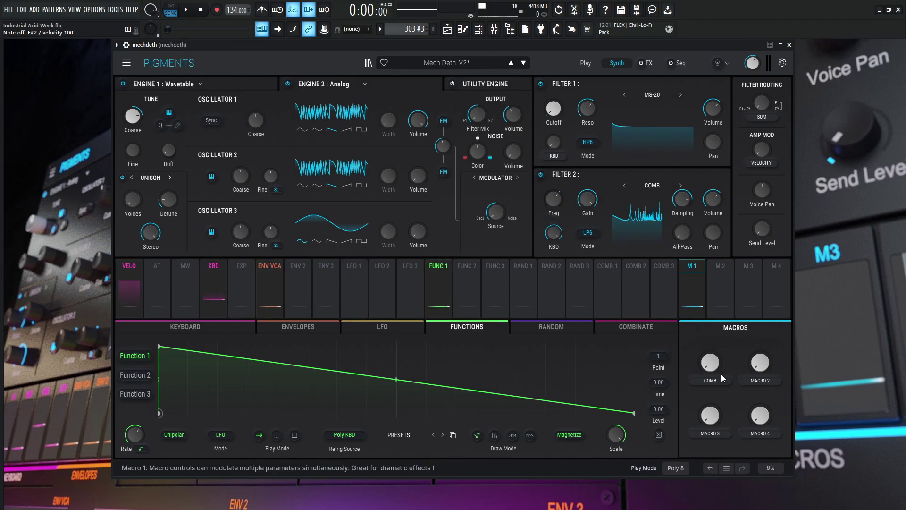
Assign Macro 1 to Filter 2's Freq and set its modulation depth, testing the COMB macro at full
key("F5")
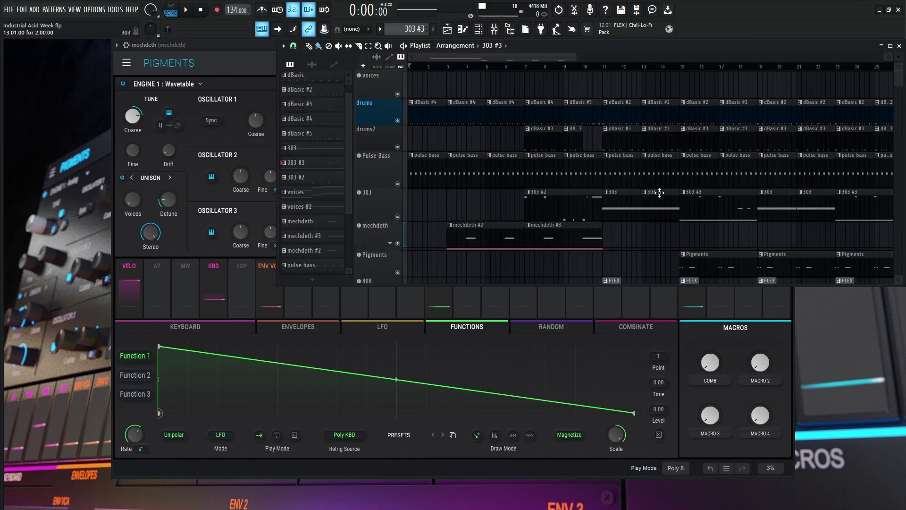
key("F5")
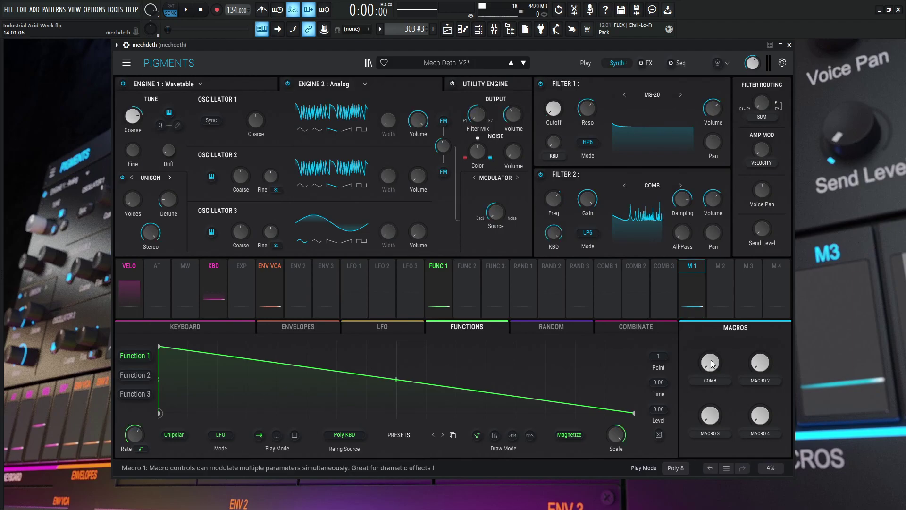
left_click_drag(677, 319, 551, 202)
left_click_drag(710, 363, 710, 331)
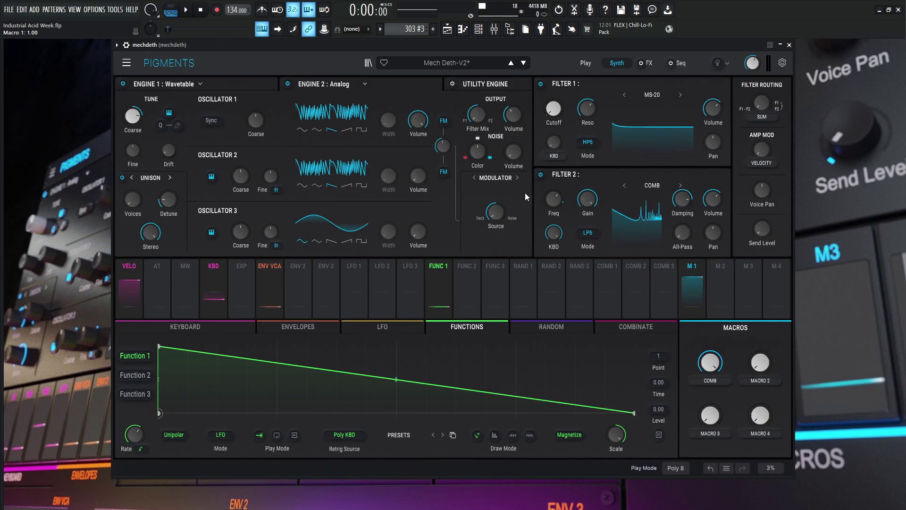
left_click_drag(554, 232, 554, 229)
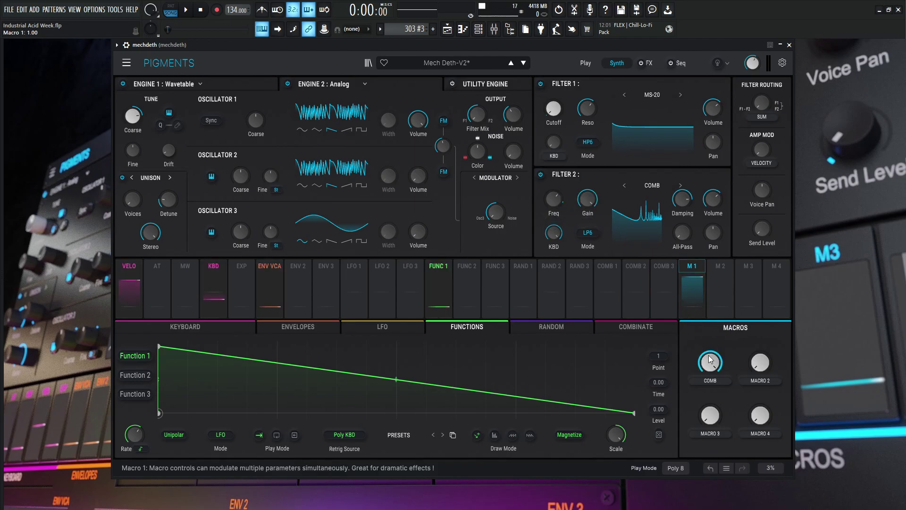
Bring the COMB macro back down to 0.000
left_click_drag(710, 362, 710, 421)
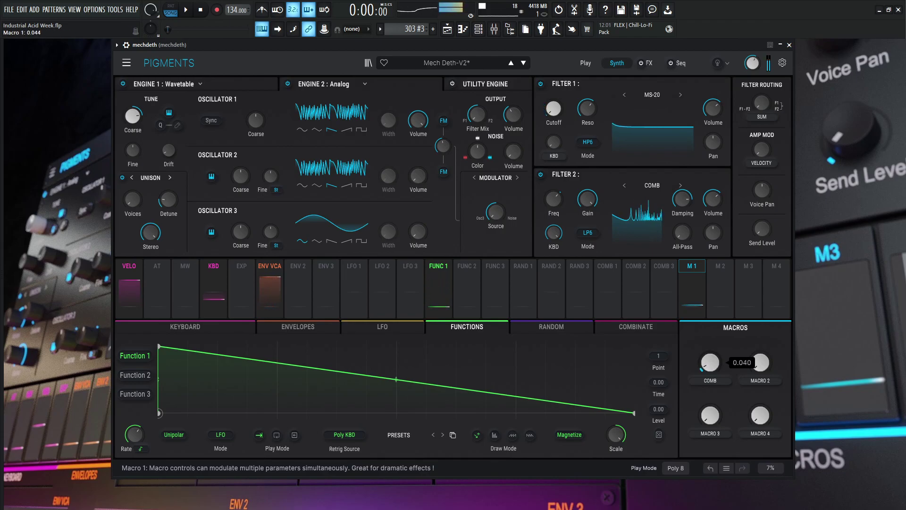
scroll(711, 362, "up", 2)
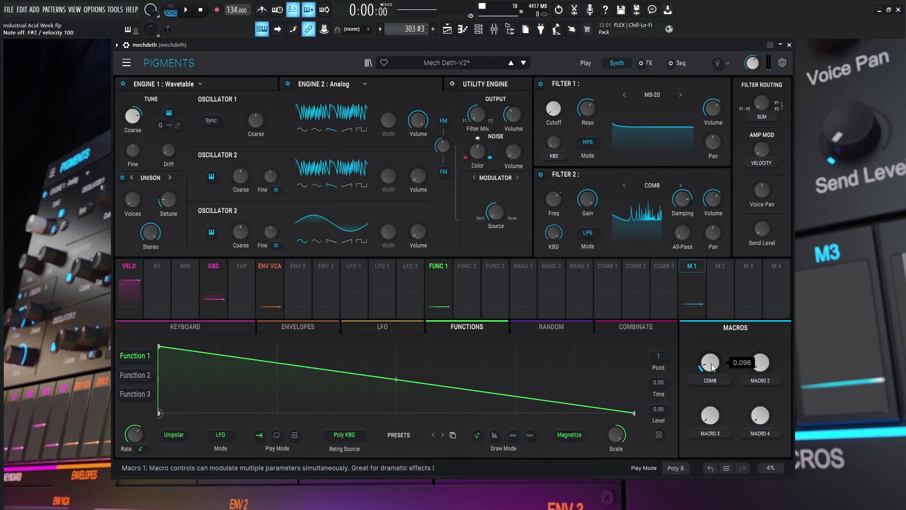
scroll(711, 364, "down", 4)
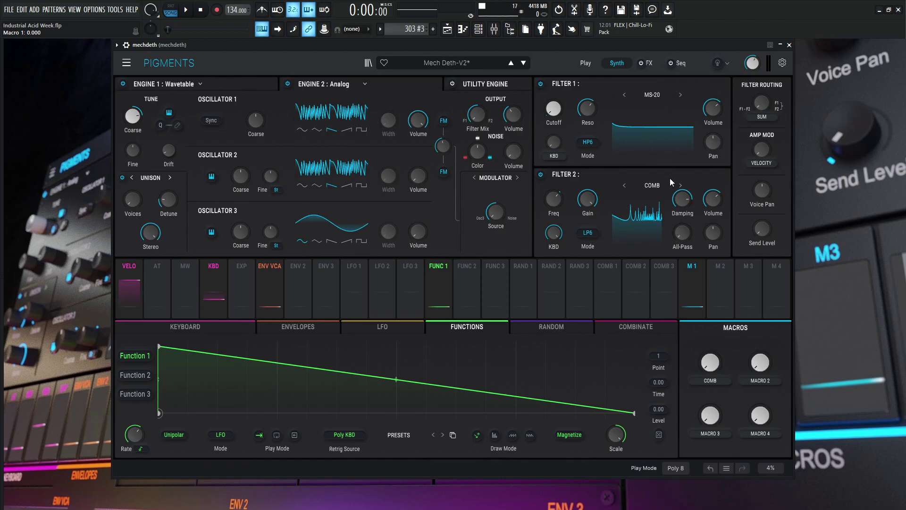
Open the FX page, activate the effects, and bypass the Chorus in the FX B chain
left_click(651, 64)
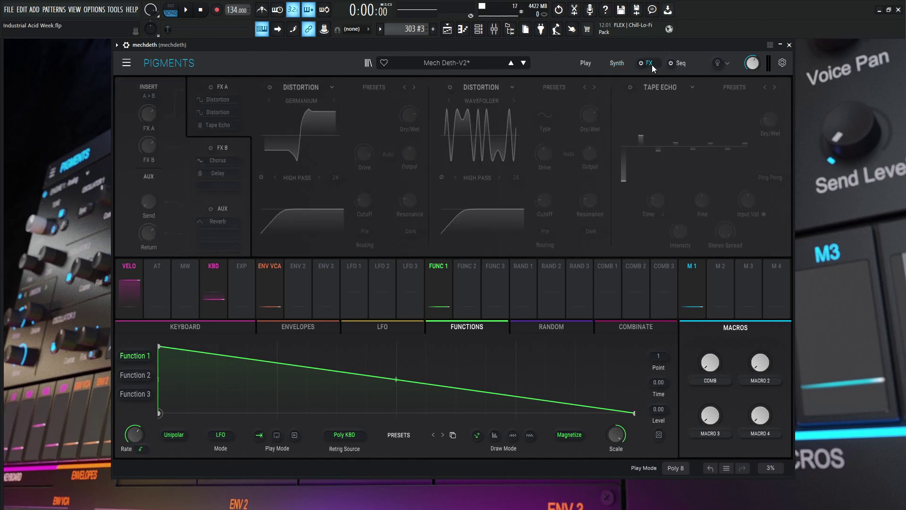
left_click(641, 64)
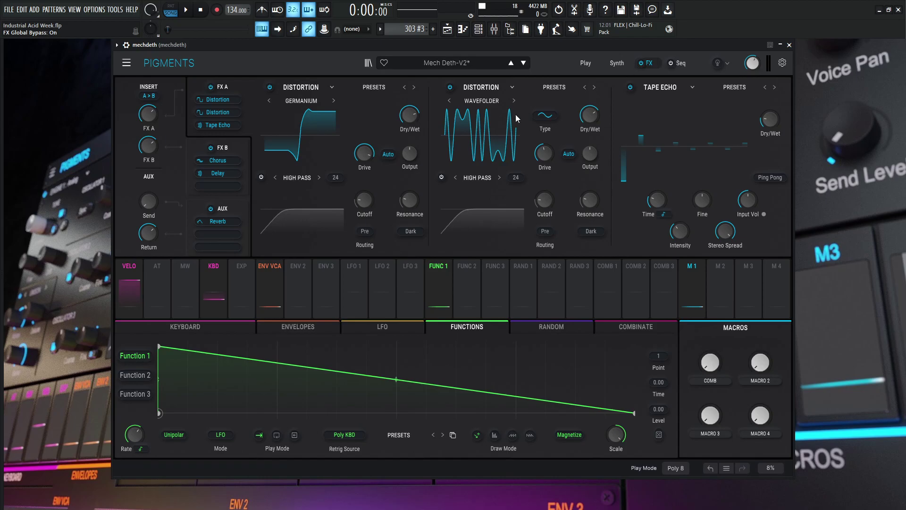
left_click(233, 143)
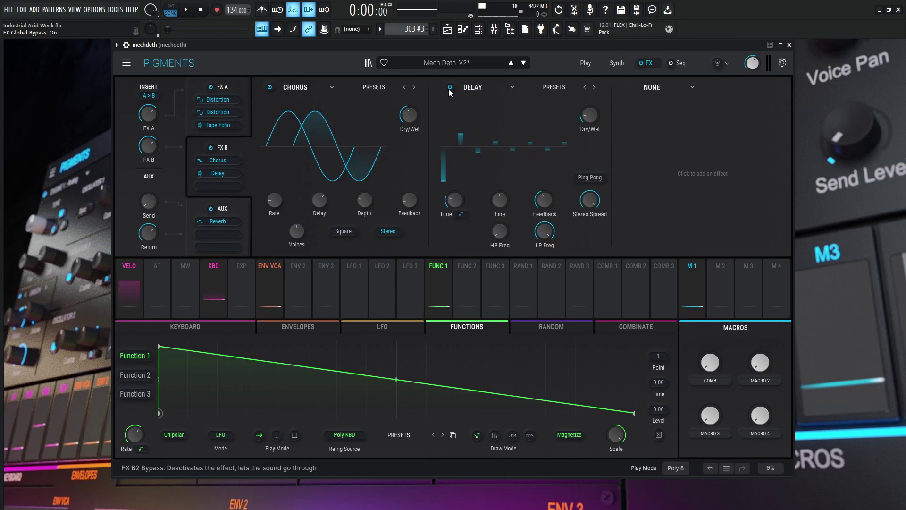
left_click(270, 87)
left_click(236, 87)
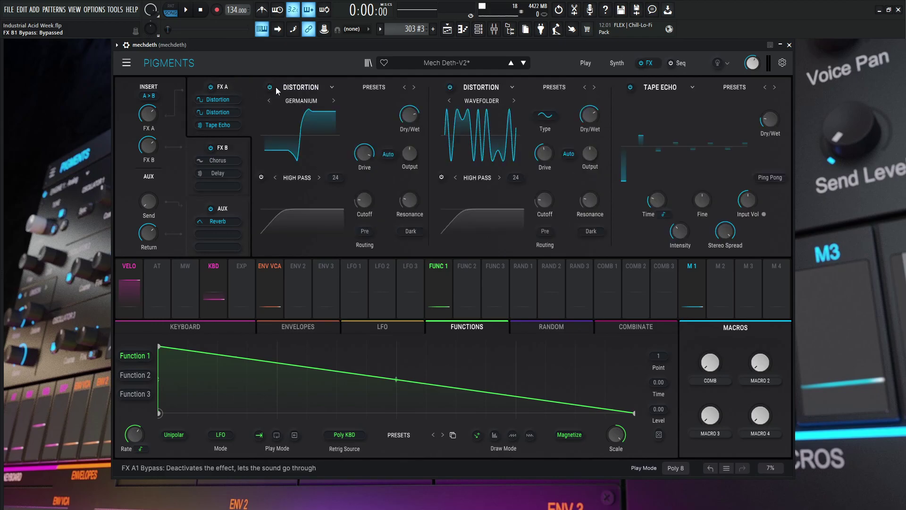
In FX A, bypass Tape Echo and the Wavefolder, keeping the Germanium distortion active
left_click(630, 88)
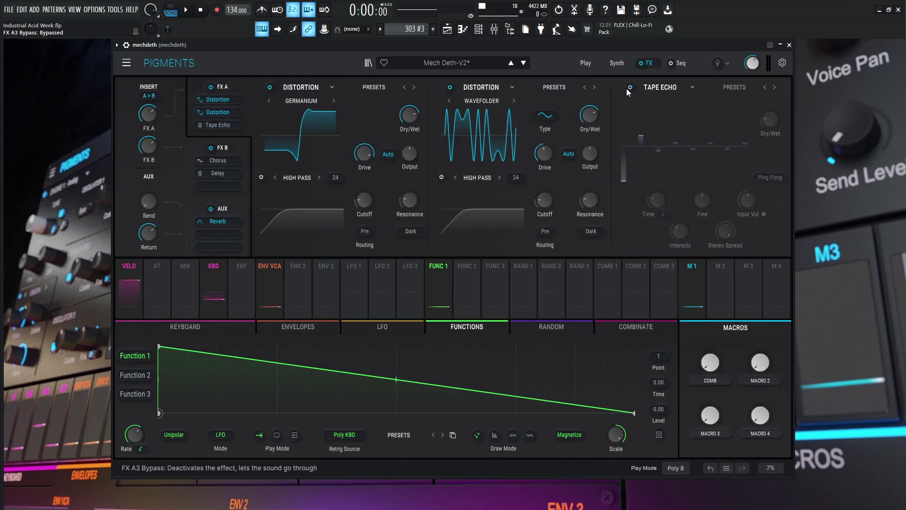
left_click(450, 87)
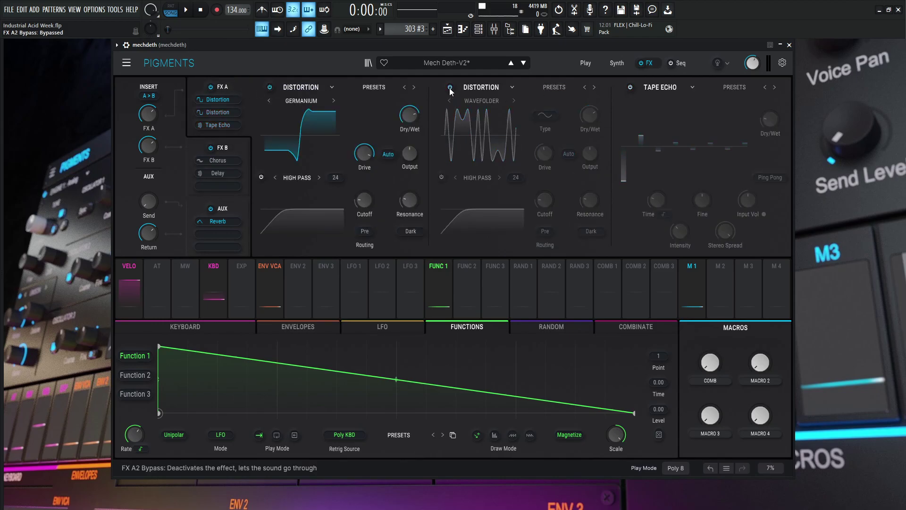
left_click(270, 88)
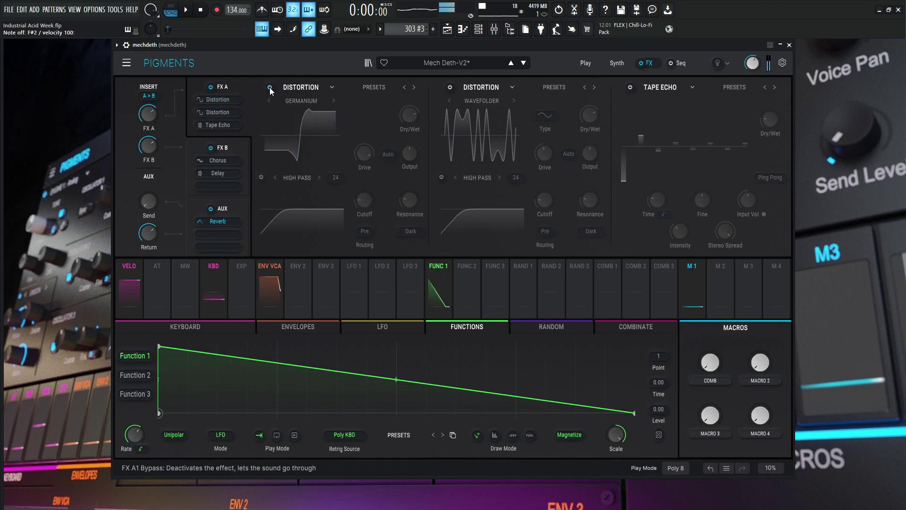
left_click(270, 88)
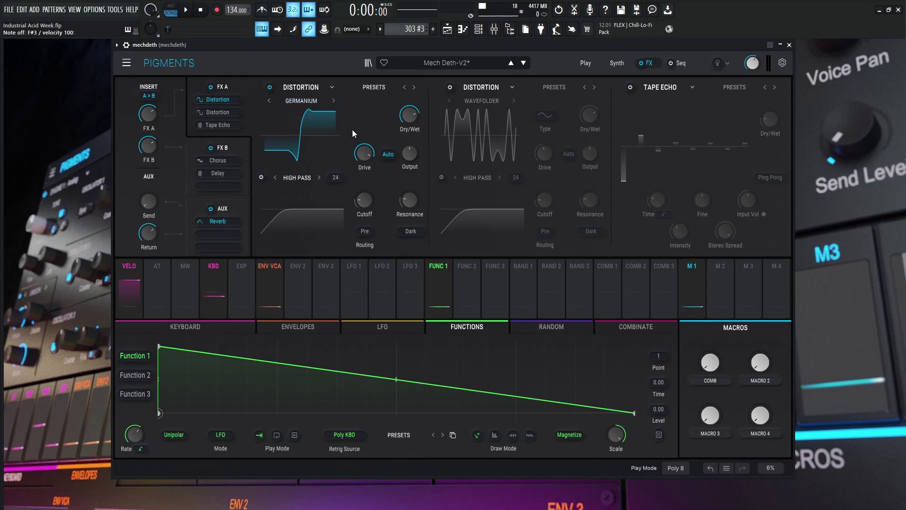
mouse_move(412, 116)
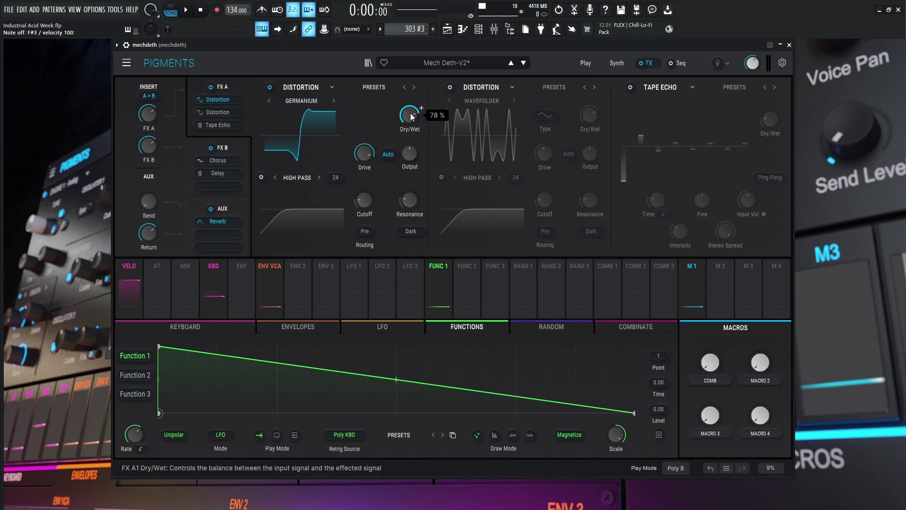
mouse_move(369, 158)
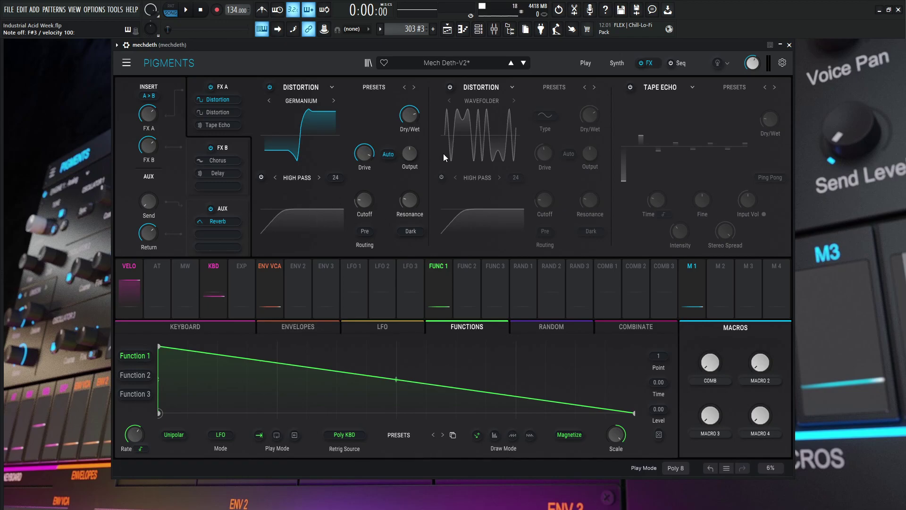
Compare the Wavefolder distortion bypassed and active, leaving it switched on
left_click(450, 86)
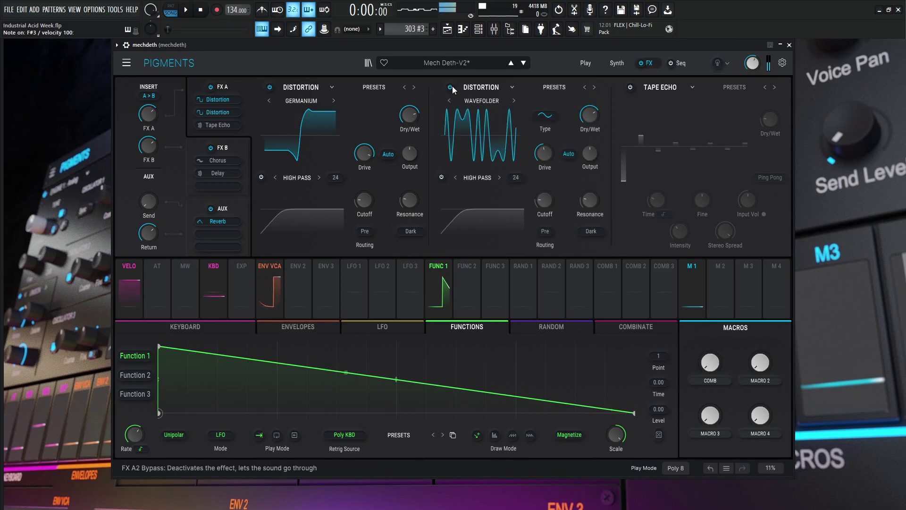
left_click(450, 87)
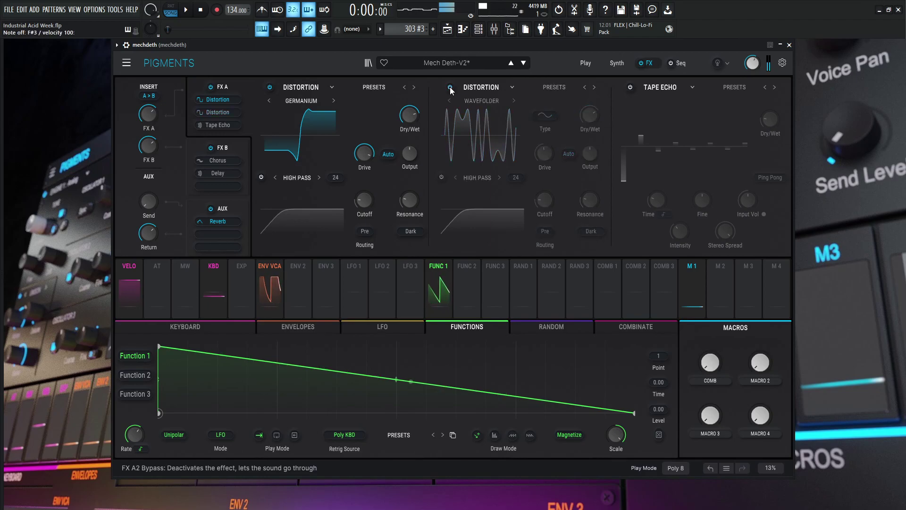
left_click(450, 87)
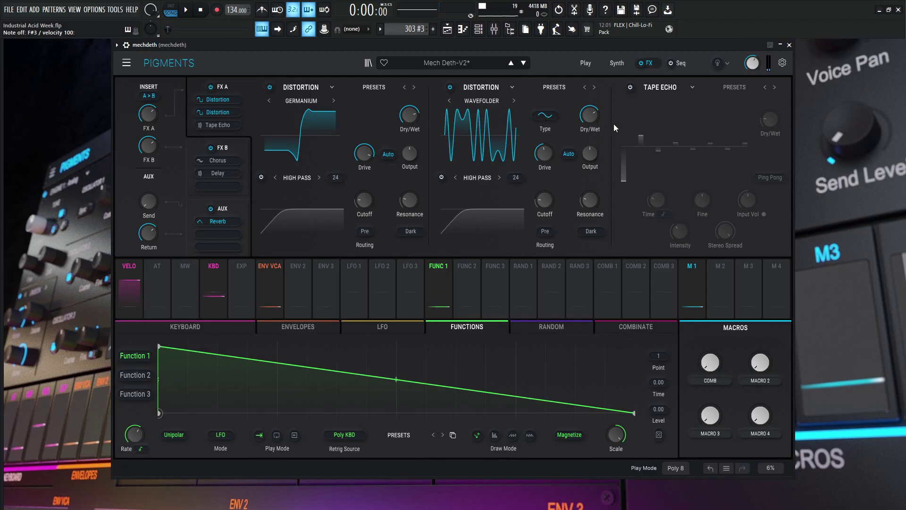
mouse_move(595, 115)
mouse_move(542, 157)
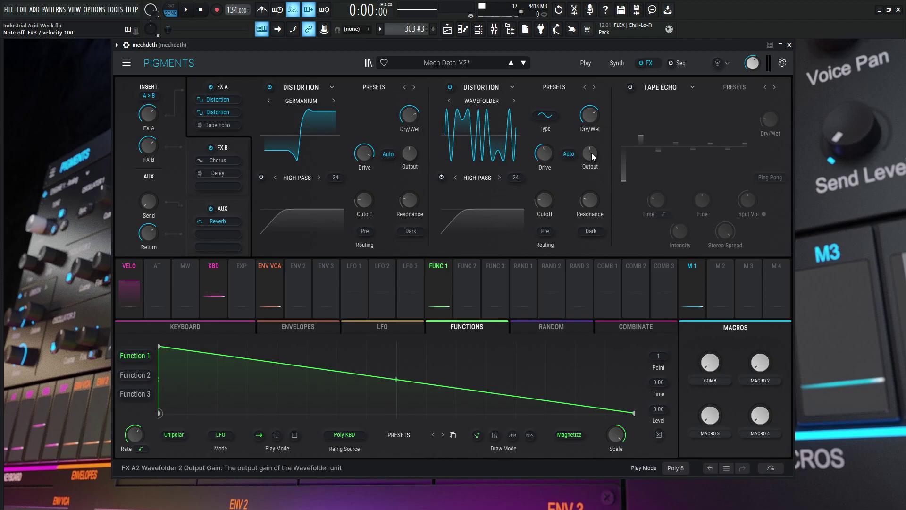
mouse_move(589, 158)
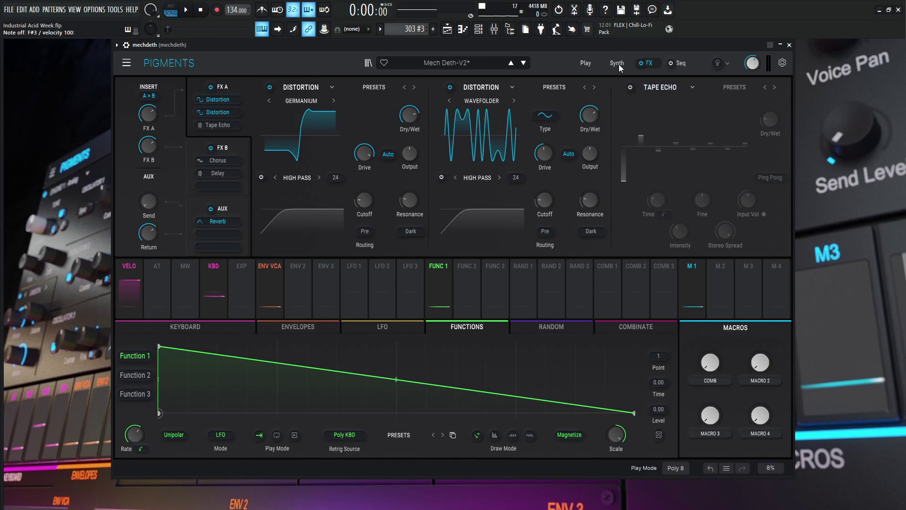
Switch the lower modulation panel to the ENVELOPES tab
left_click(305, 328)
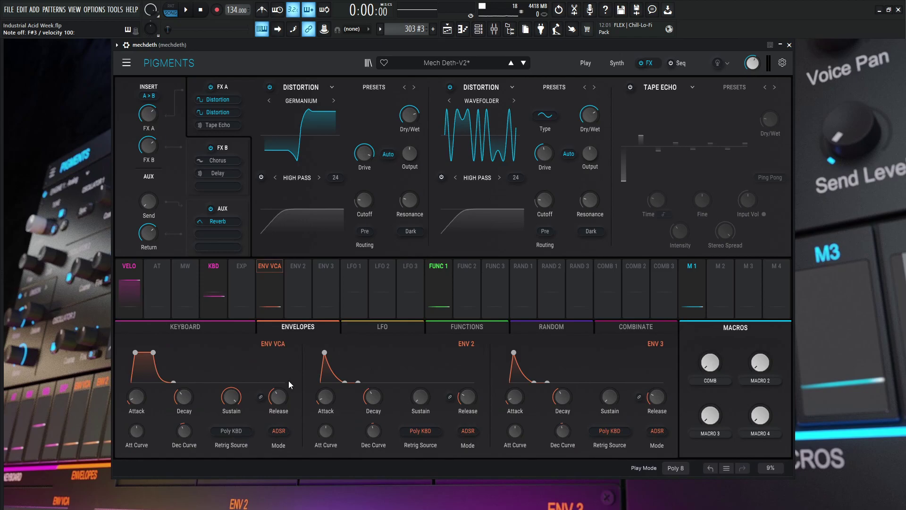
mouse_move(283, 402)
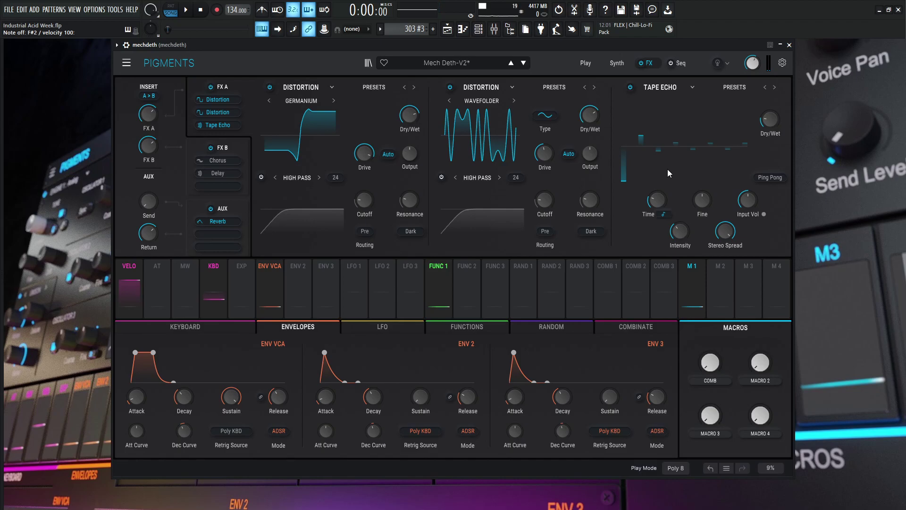
mouse_move(772, 121)
mouse_move(705, 206)
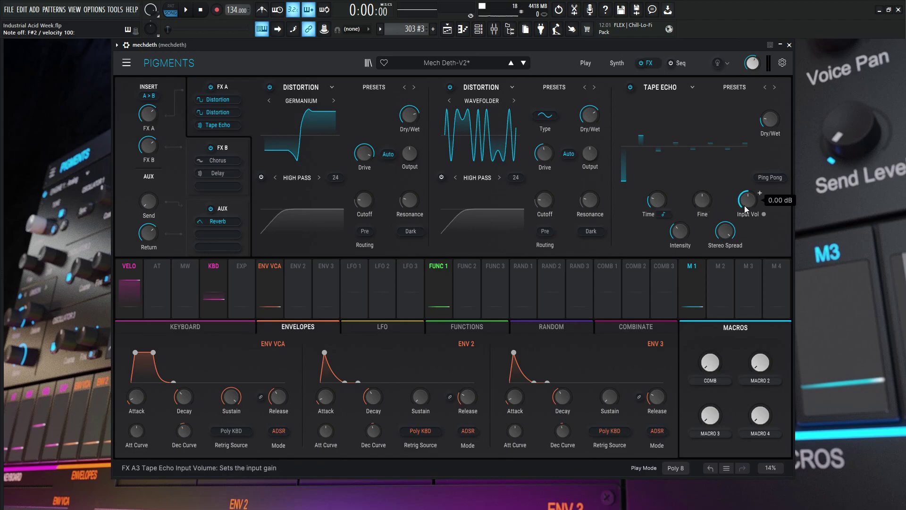
mouse_move(687, 233)
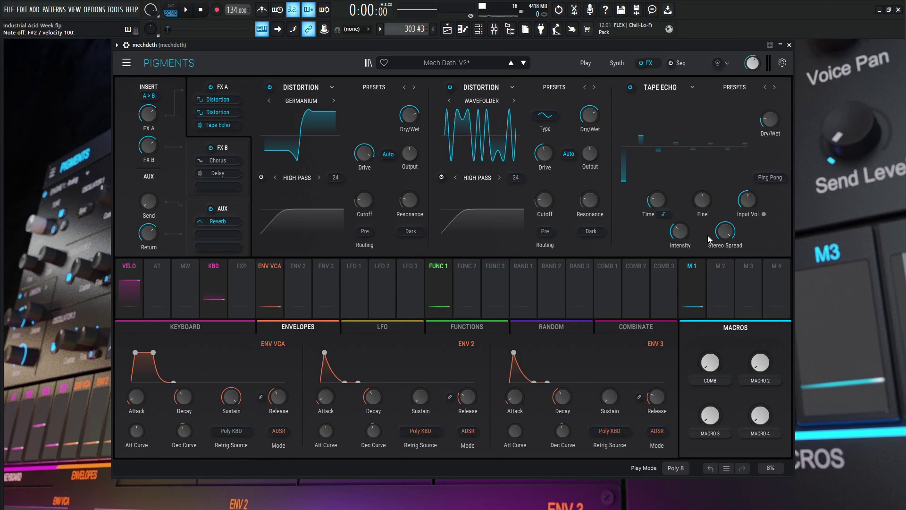
Show the FX B chain and A/B the Chorus on and off, leaving it enabled with Delay bypassed
mouse_move(727, 237)
left_click(243, 144)
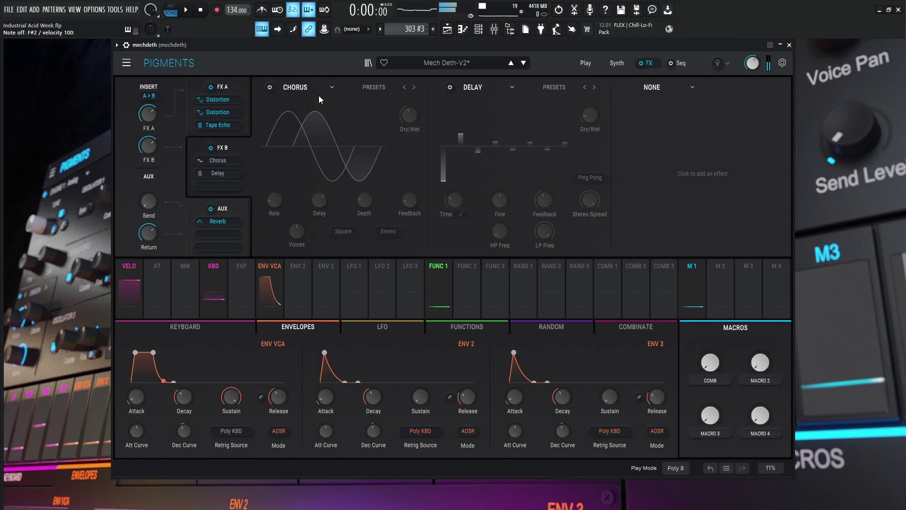
left_click(270, 88)
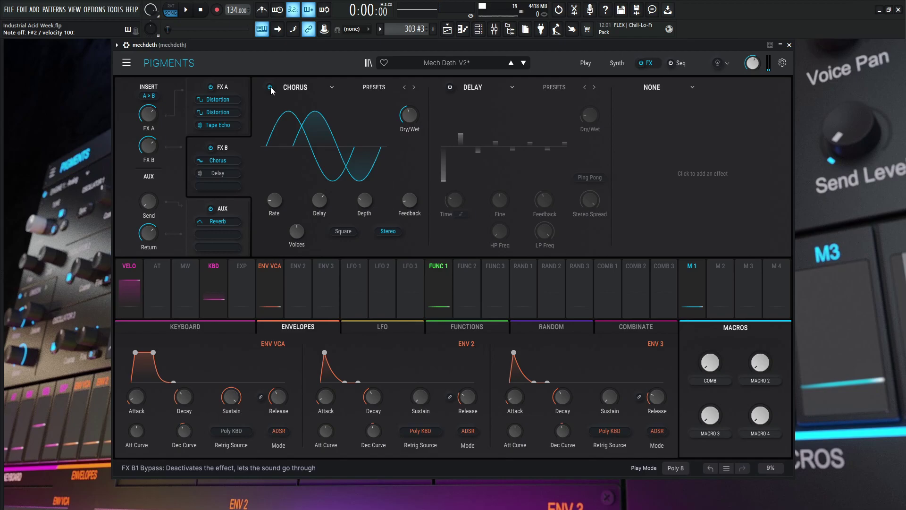
left_click(270, 86)
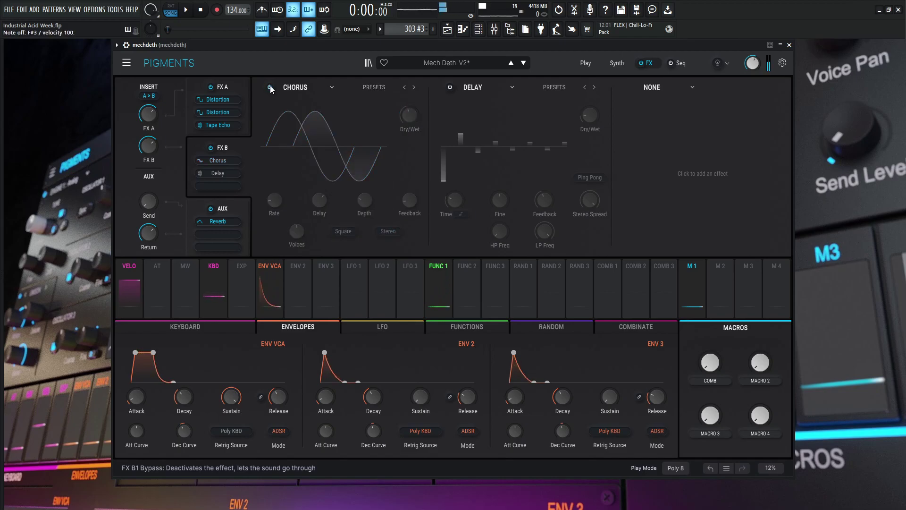
left_click(270, 87)
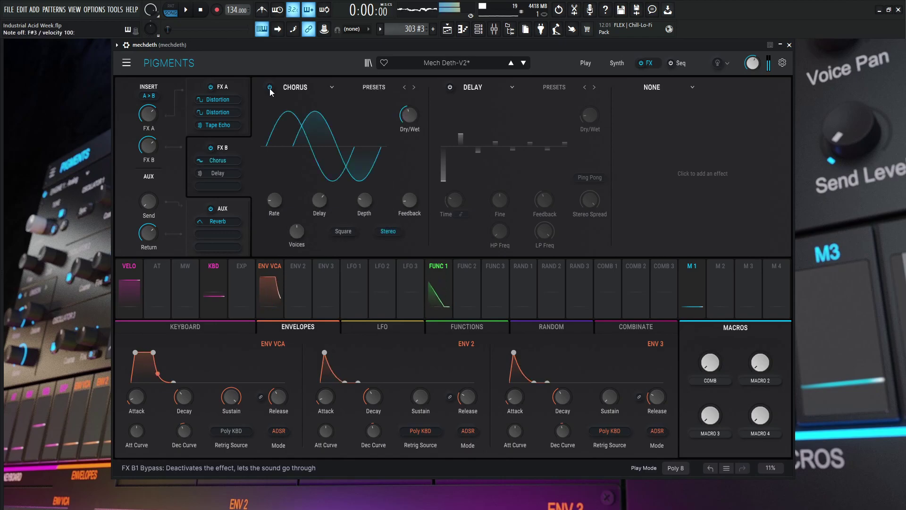
left_click(270, 87)
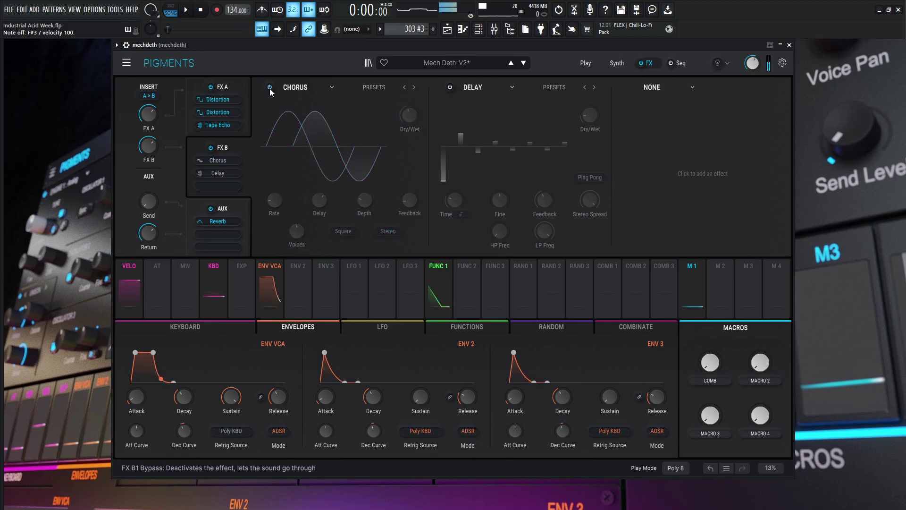
left_click(270, 87)
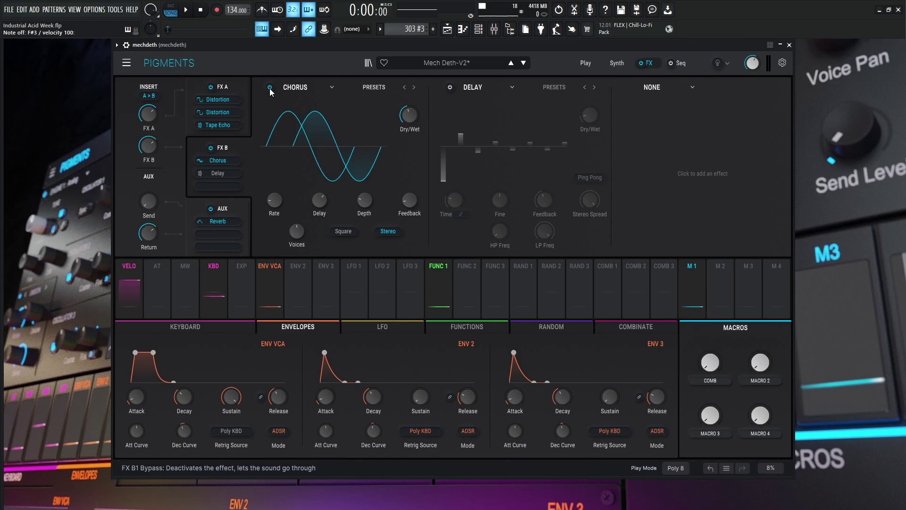
mouse_move(412, 116)
mouse_move(277, 200)
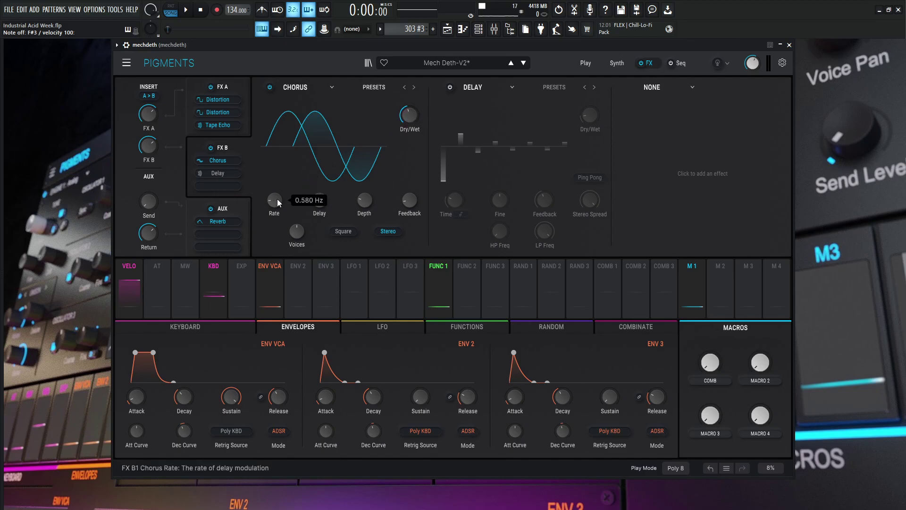
mouse_move(322, 205)
mouse_move(362, 204)
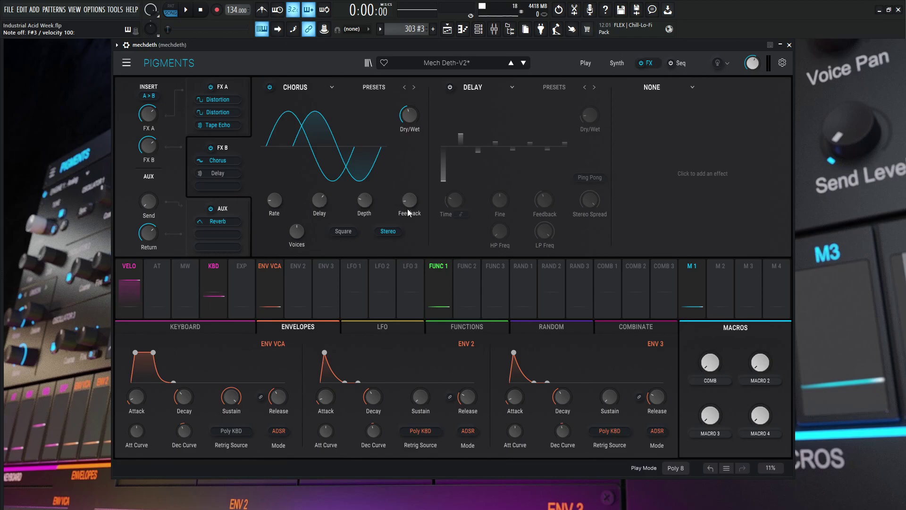
mouse_move(409, 203)
mouse_move(299, 232)
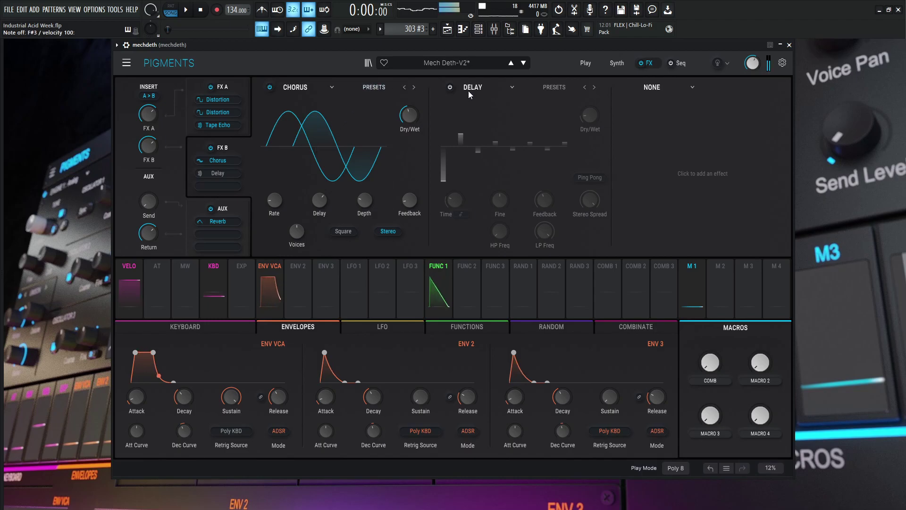
Enable the FX B Delay, then return to the Synth page with the engines and filters
left_click(450, 87)
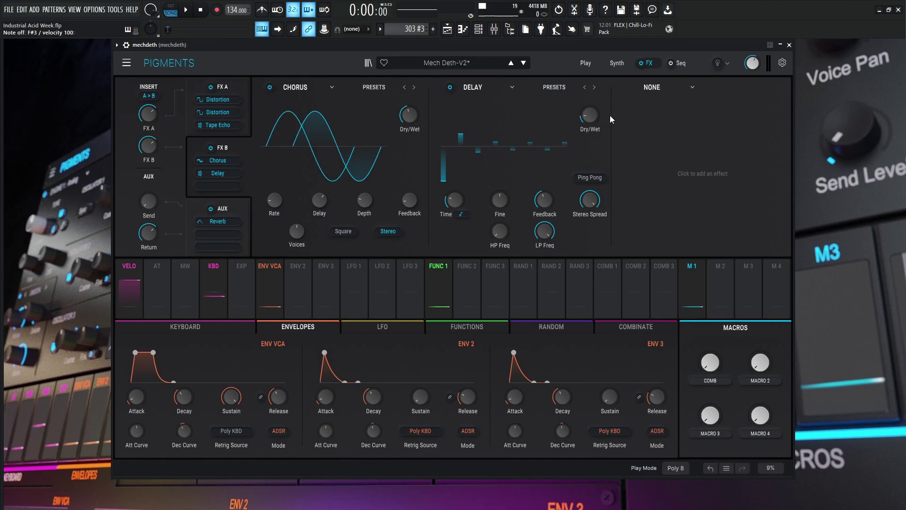
mouse_move(593, 118)
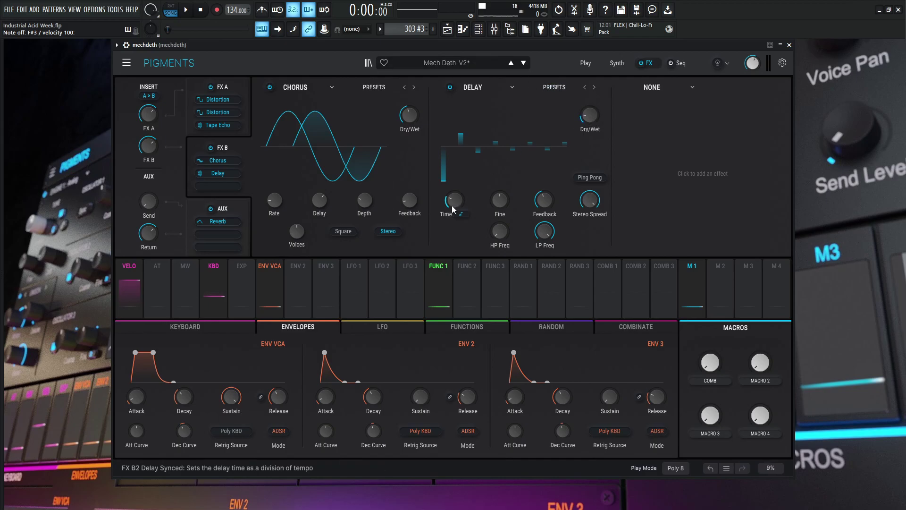
mouse_move(456, 204)
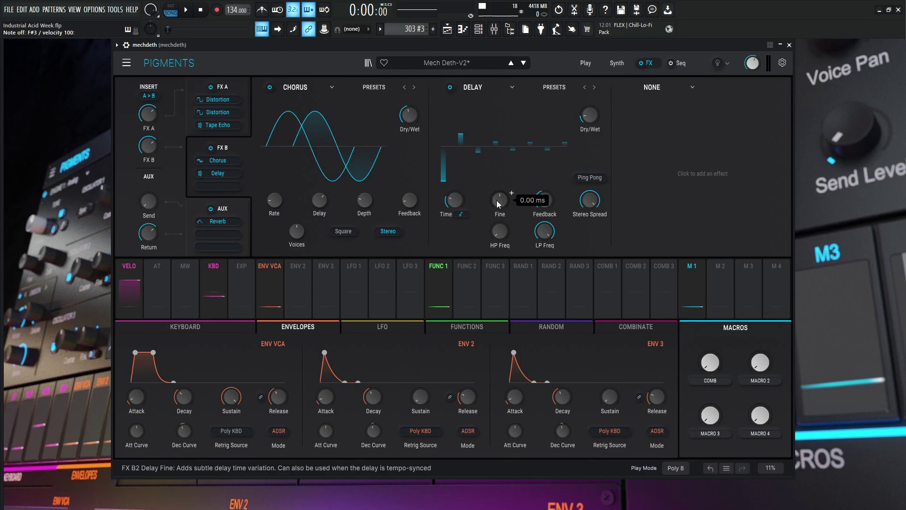
mouse_move(545, 202)
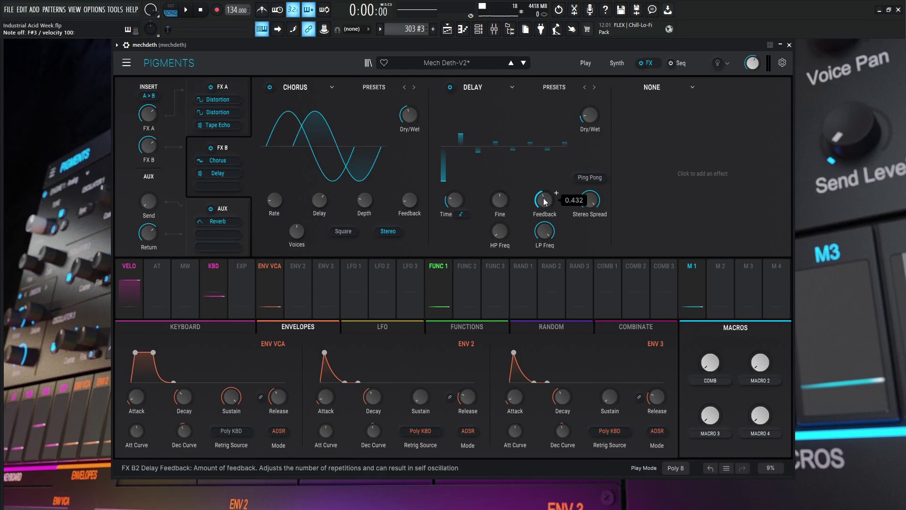
mouse_move(594, 201)
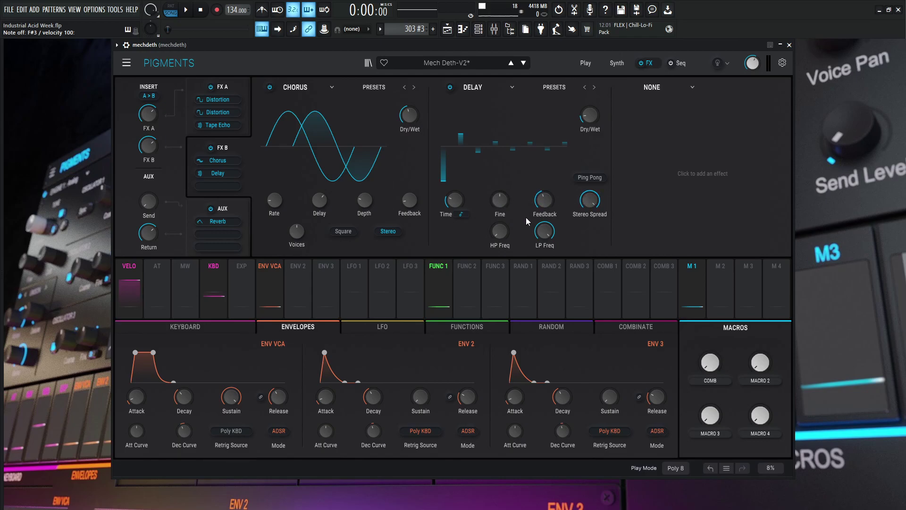
mouse_move(545, 236)
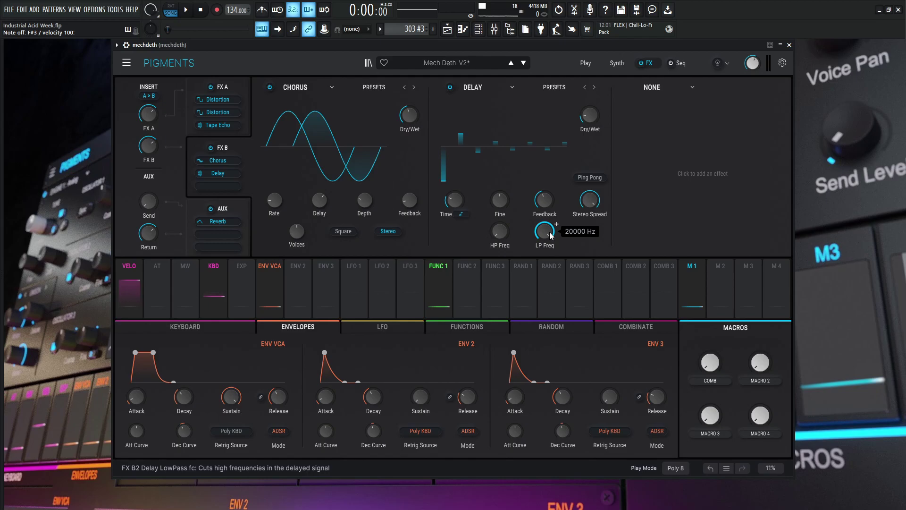
left_click(616, 63)
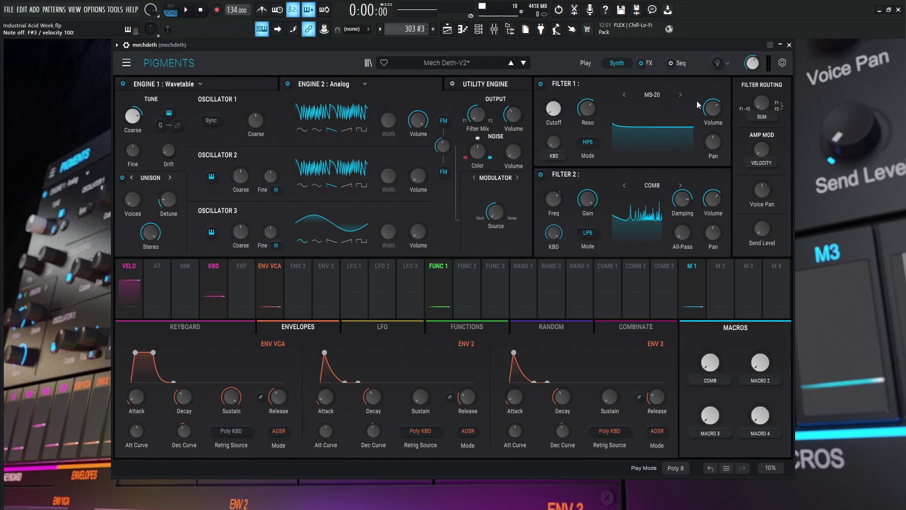
Go back to the FX page showing FX B's Chorus and Delay beside the AUX Reverb
left_click(650, 63)
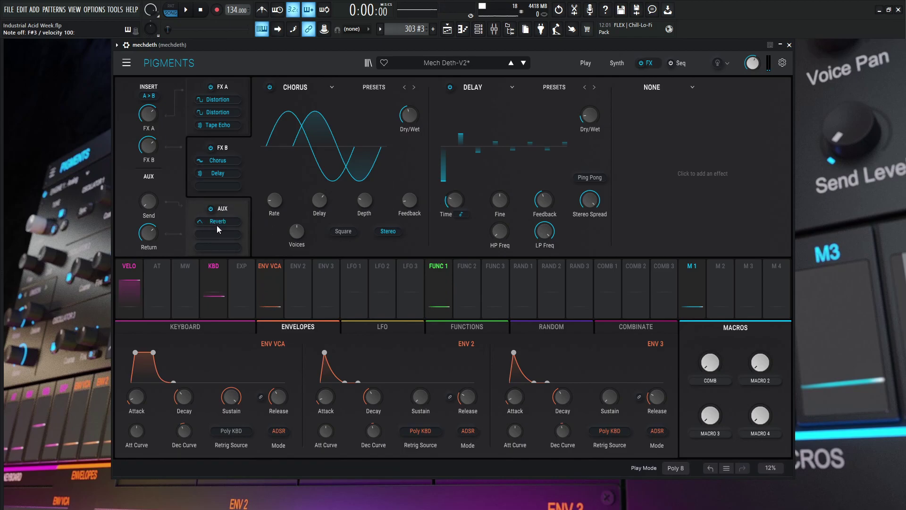
Raise the voice AUX Send level, flip between Synth and FX pages, then open the FL mixer
mouse_move(153, 197)
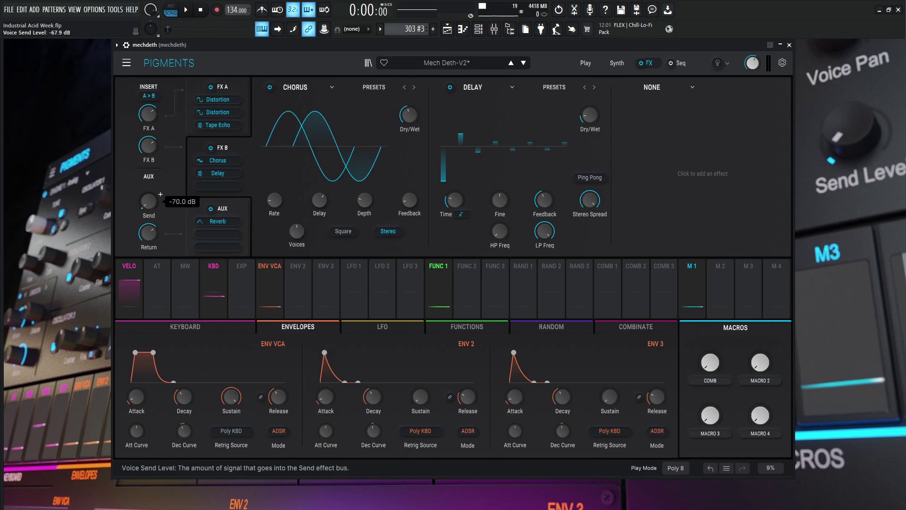
left_click_drag(161, 194, 161, 179)
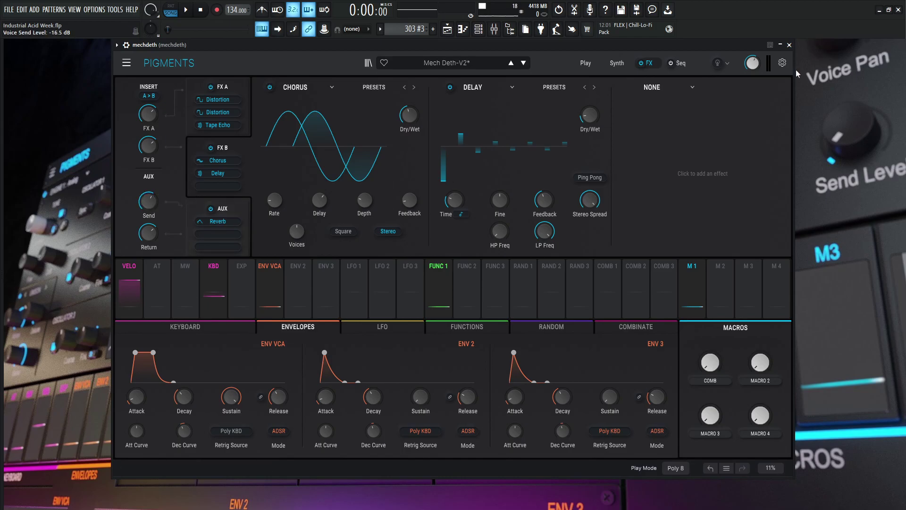
left_click(629, 62)
mouse_move(773, 222)
left_click(648, 63)
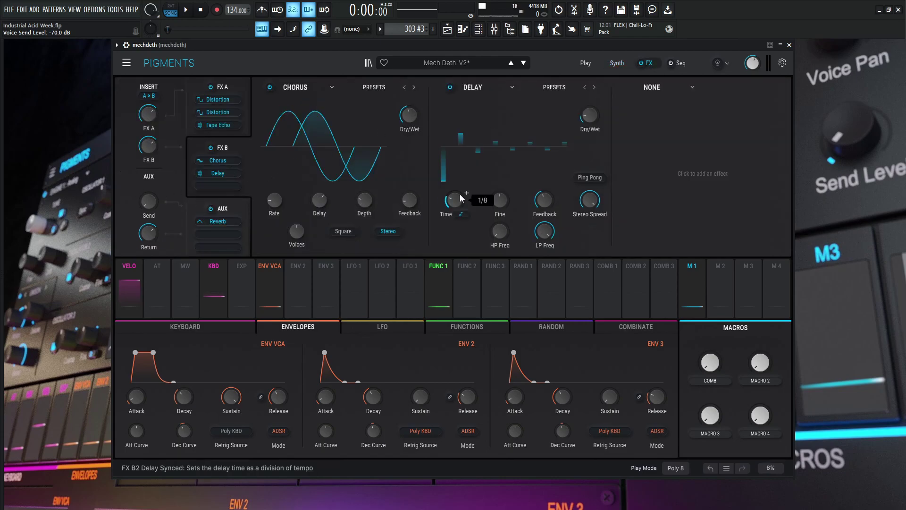
mouse_move(355, 210)
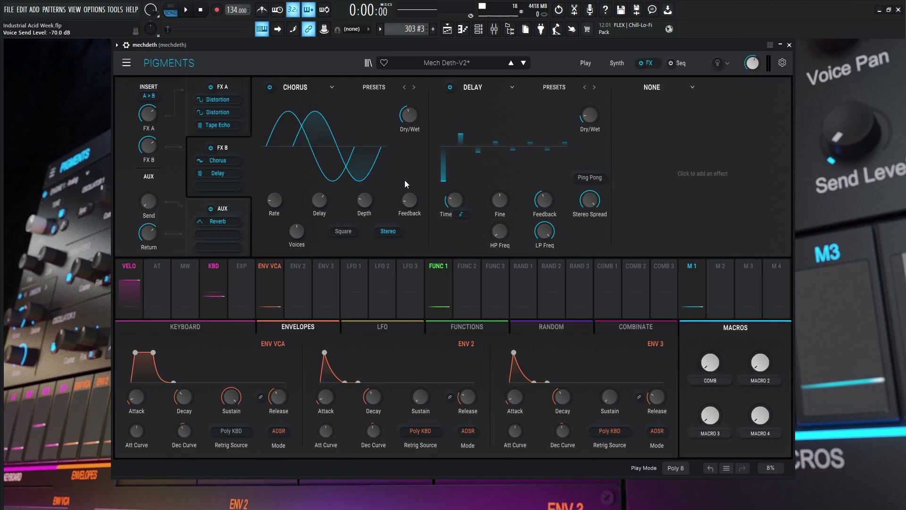
key("F9")
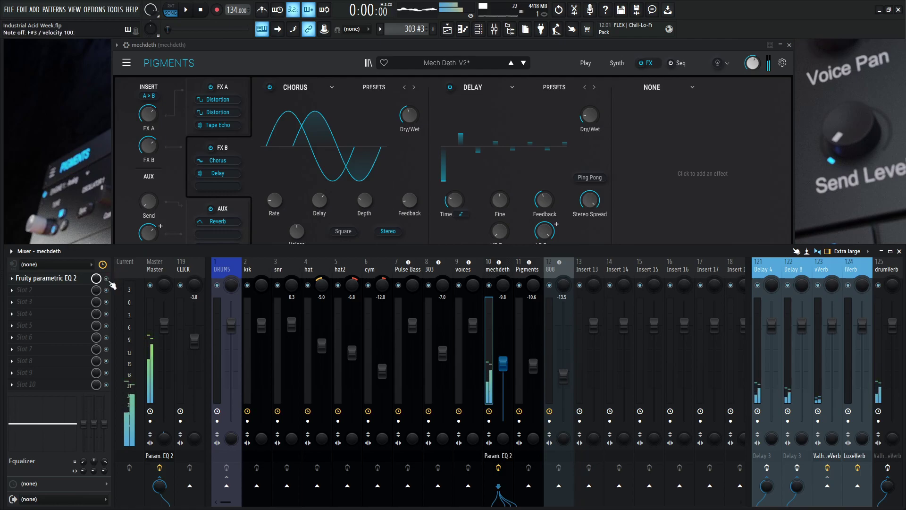
Open and enlarge the mechdeth insert's Fruity parametric EQ 2, nudging band 1 to 0.0 dB
left_click(83, 285)
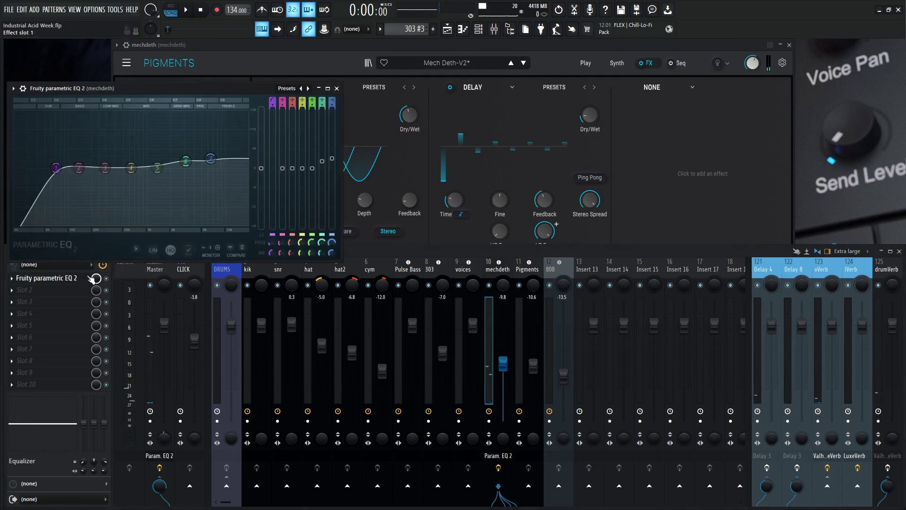
left_click_drag(143, 89, 253, 74)
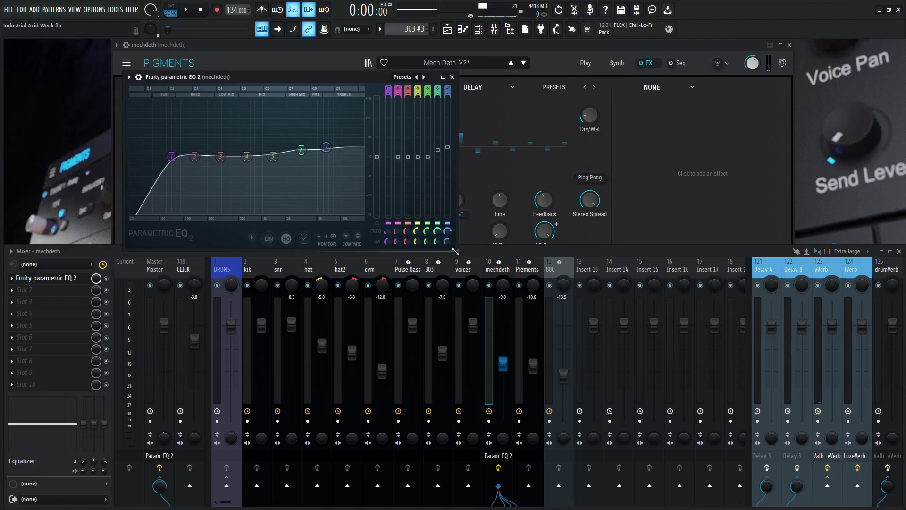
left_click_drag(455, 248, 810, 448)
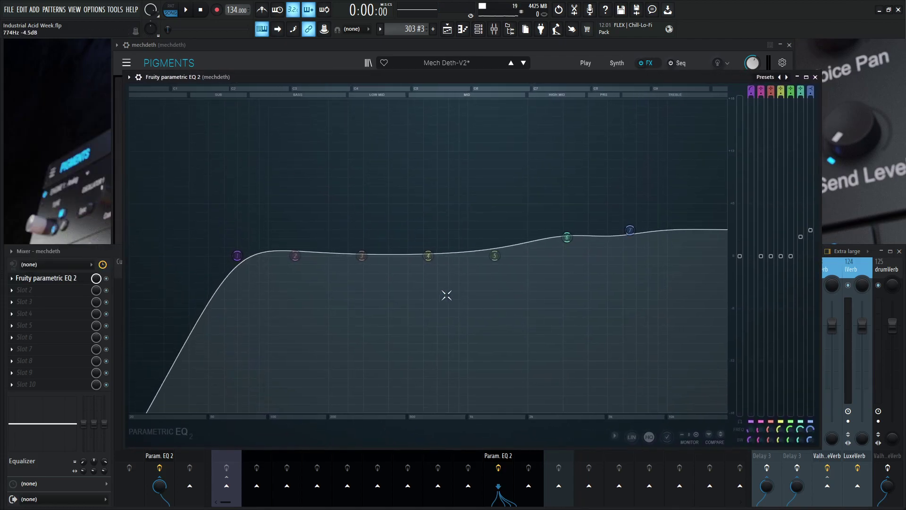
left_click_drag(237, 260, 245, 258)
left_click(824, 453)
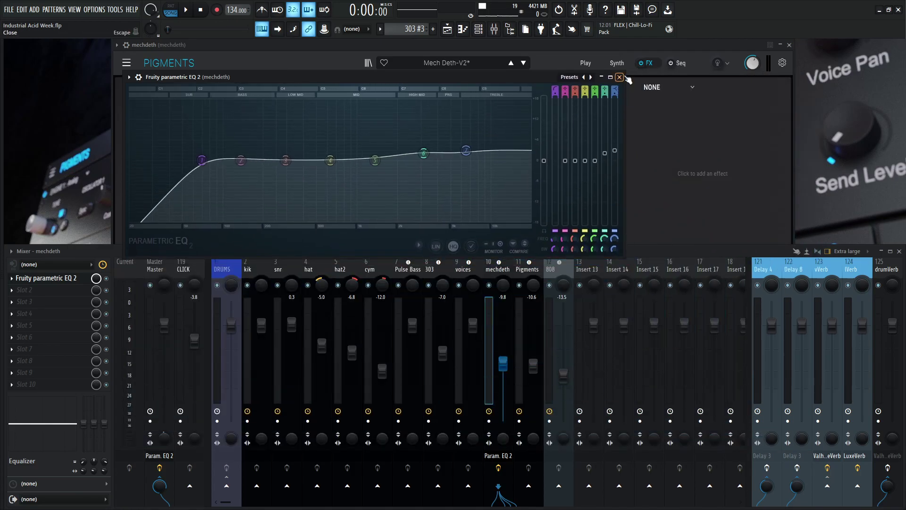
Close the parametric EQ, enable the drumVerb track's effects, and hide the mixer with F9
left_click(620, 77)
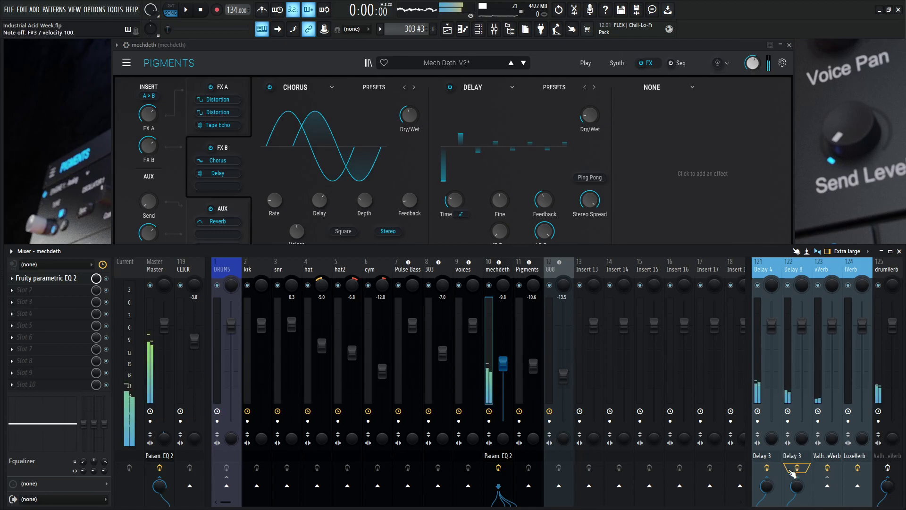
left_click(888, 468)
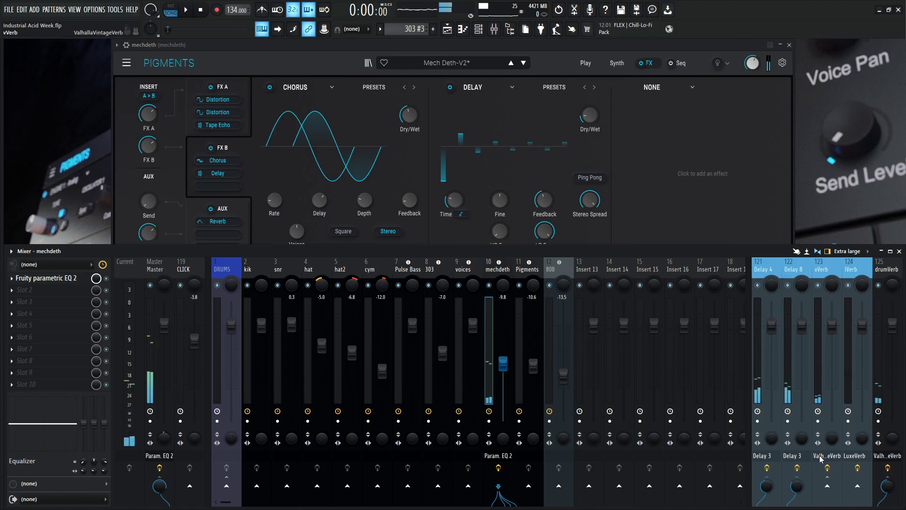
key("F9")
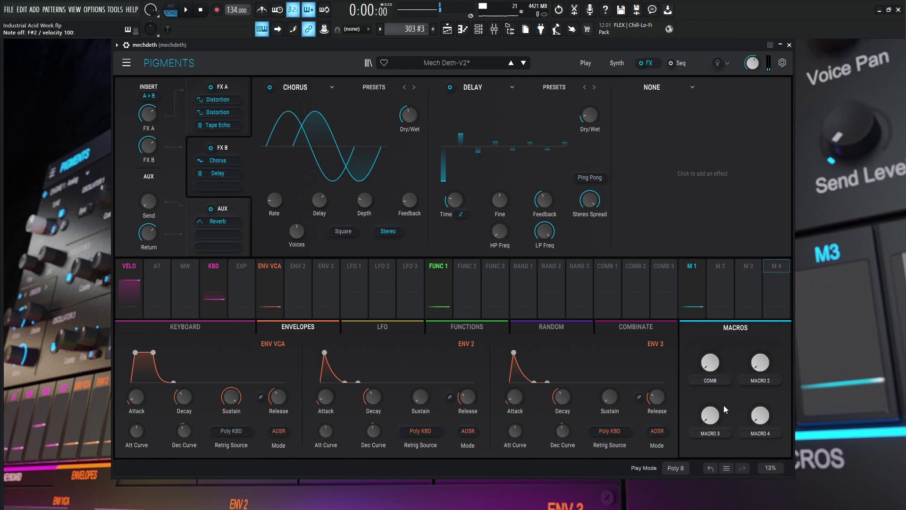
Turn up the COMB macro slightly to audition it, then return to the Synth page
mouse_move(703, 363)
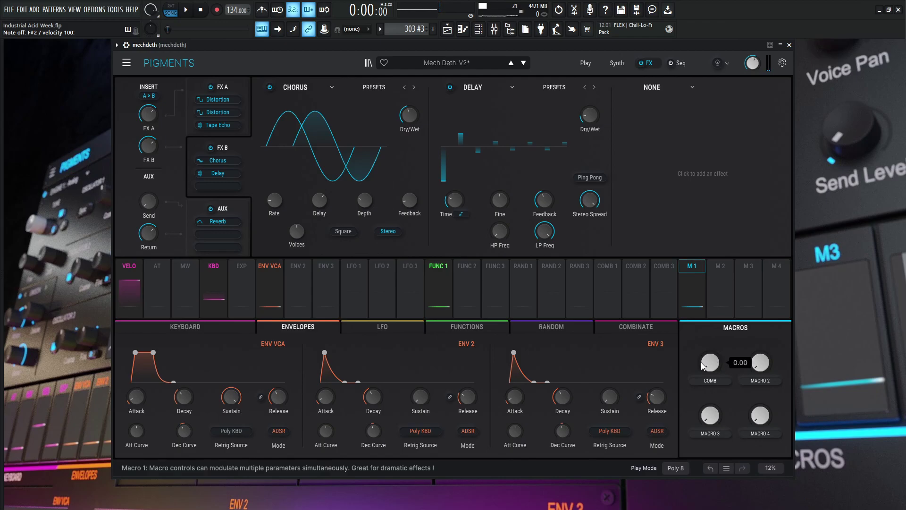
mouse_move(703, 366)
left_mouse_down()
mouse_move(703, 348)
mouse_move(706, 368)
left_mouse_up()
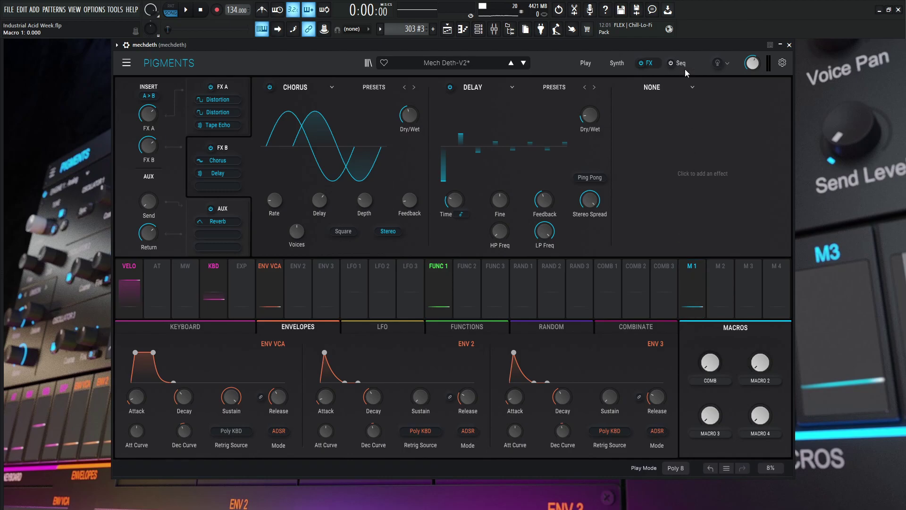
left_click(617, 63)
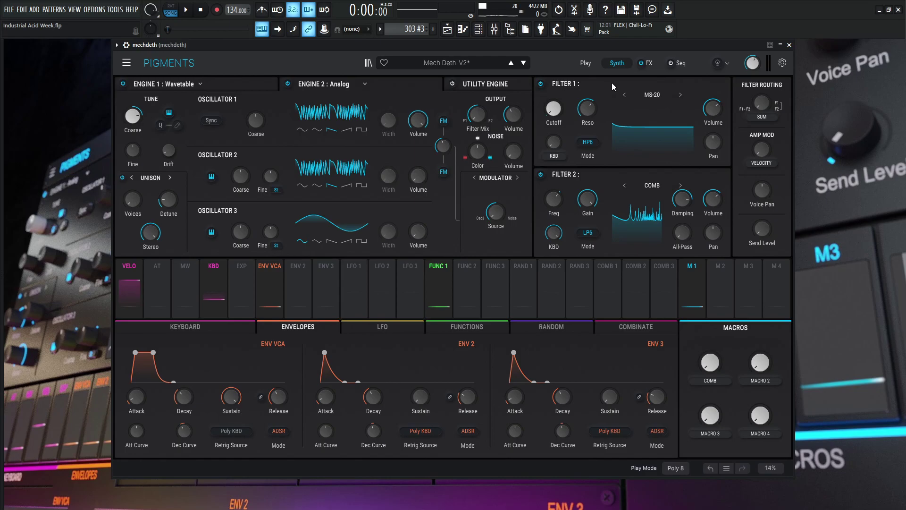
Start song playback and drag the Pigments window down to reveal FL Studio's playlist
left_click(186, 9)
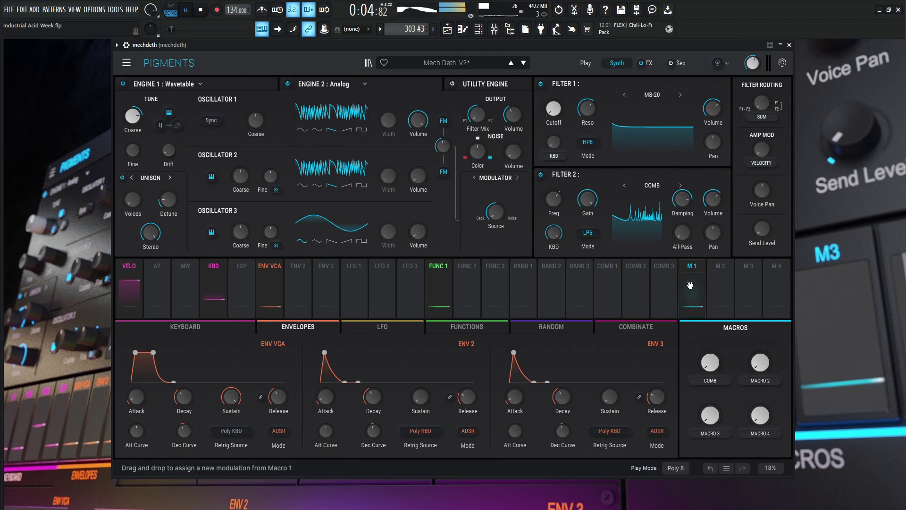
left_click_drag(677, 50, 683, 452)
Open the Playlist, trim the start of the mechdeth #2 clip, then undo the trim
key("F5")
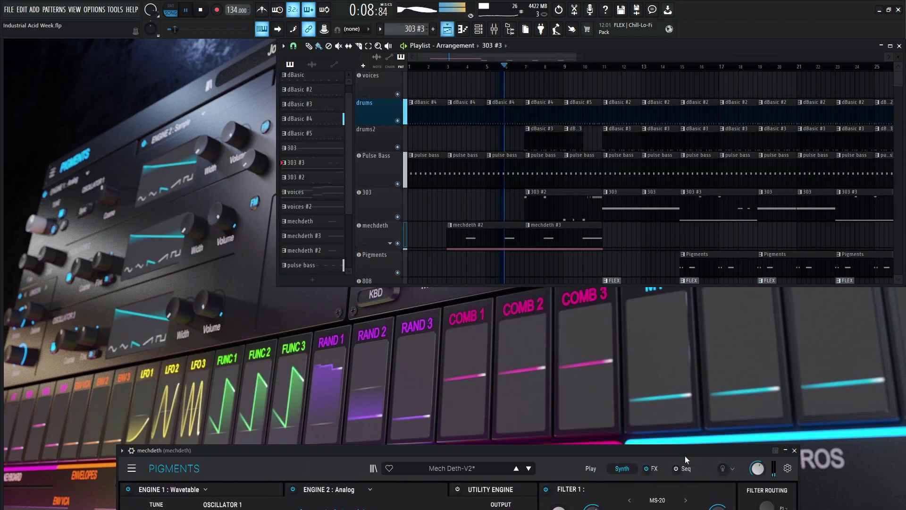
left_click_drag(448, 239, 497, 242)
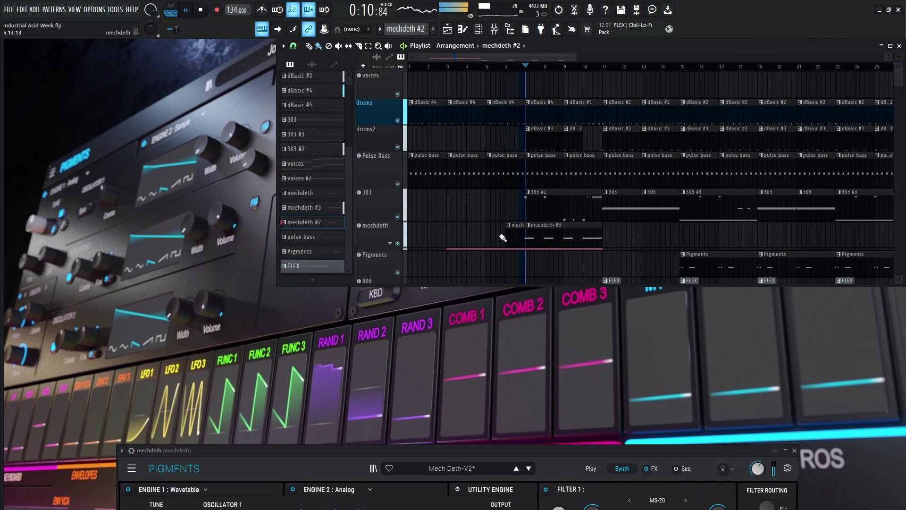
key("ctrl+z")
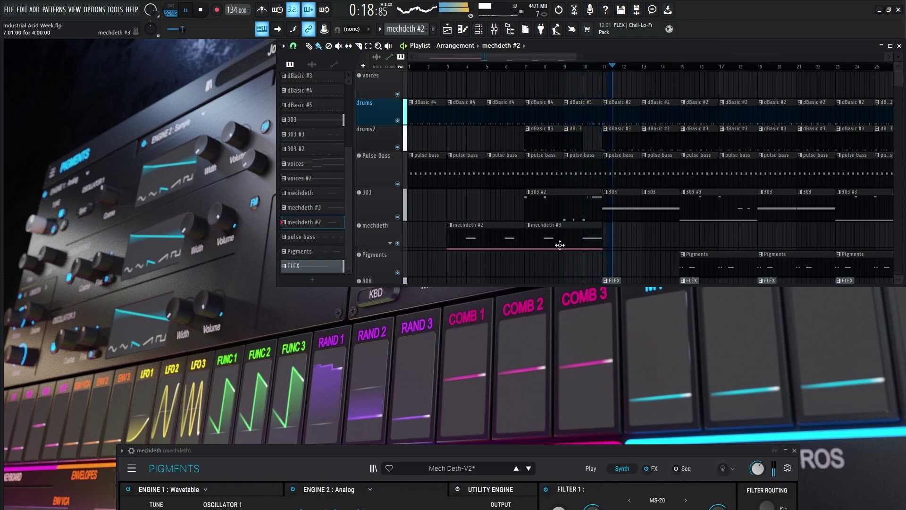
Close the Playlist and Pigments windows and stop playback back at the start
left_click_drag(565, 448, 564, 425)
key("F5")
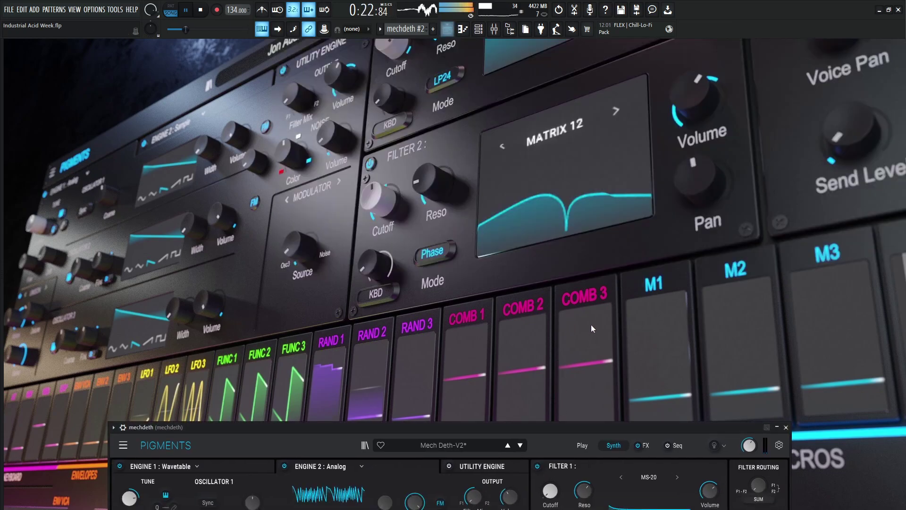
left_click_drag(568, 426, 586, 63)
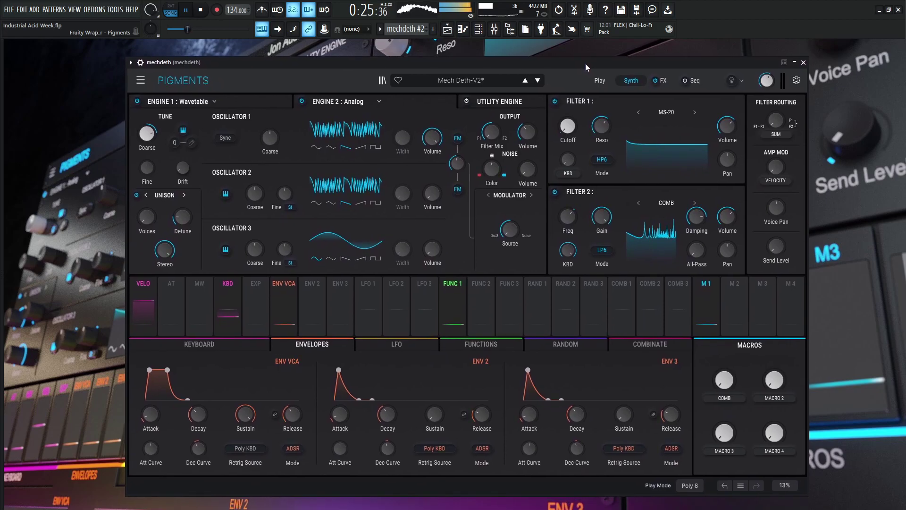
left_click(804, 63)
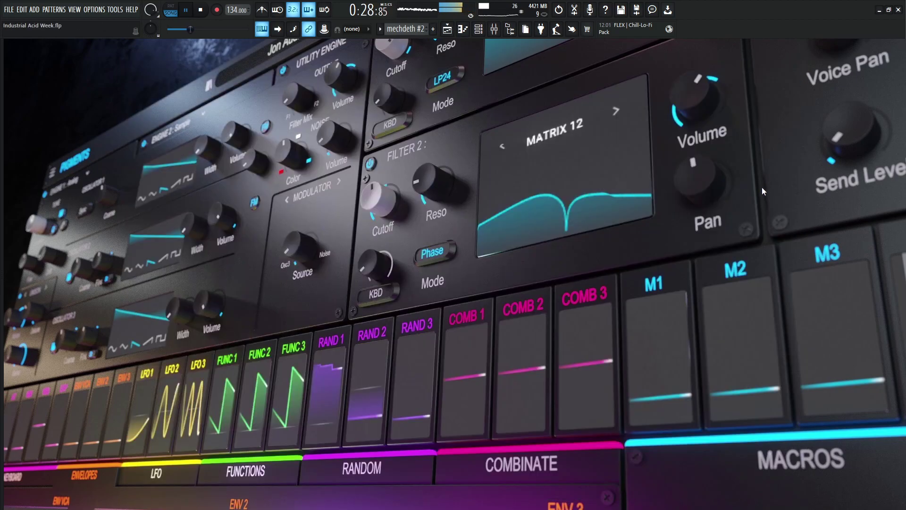
key("space")
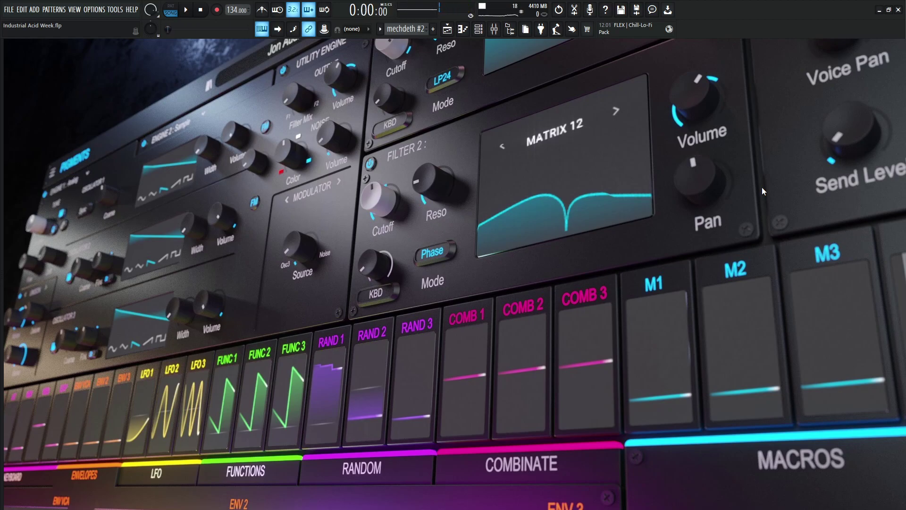